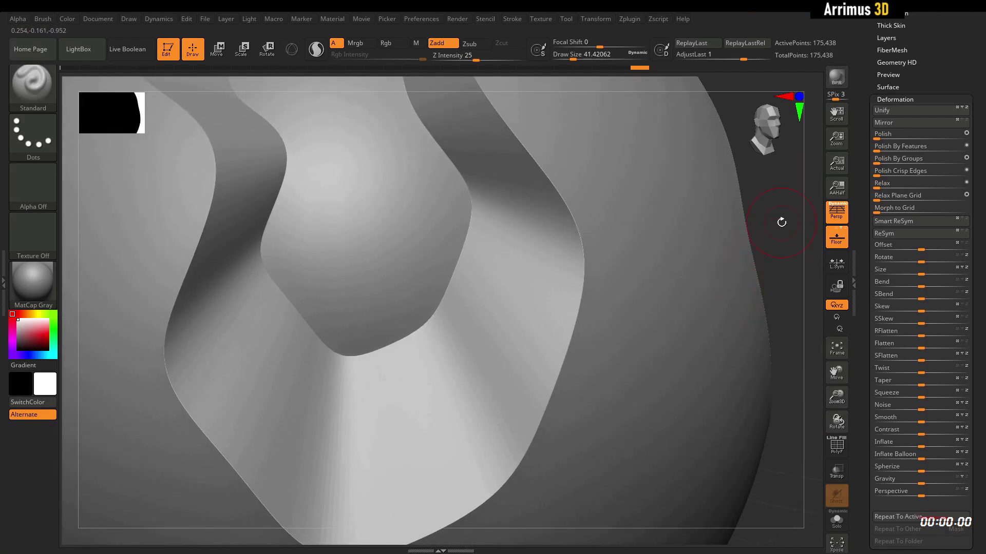
{"action": "left_click_drag", "start_coordinate": [781, 222], "coordinate": [794, 297]}
{"action": "key", "text": "shift+f"}
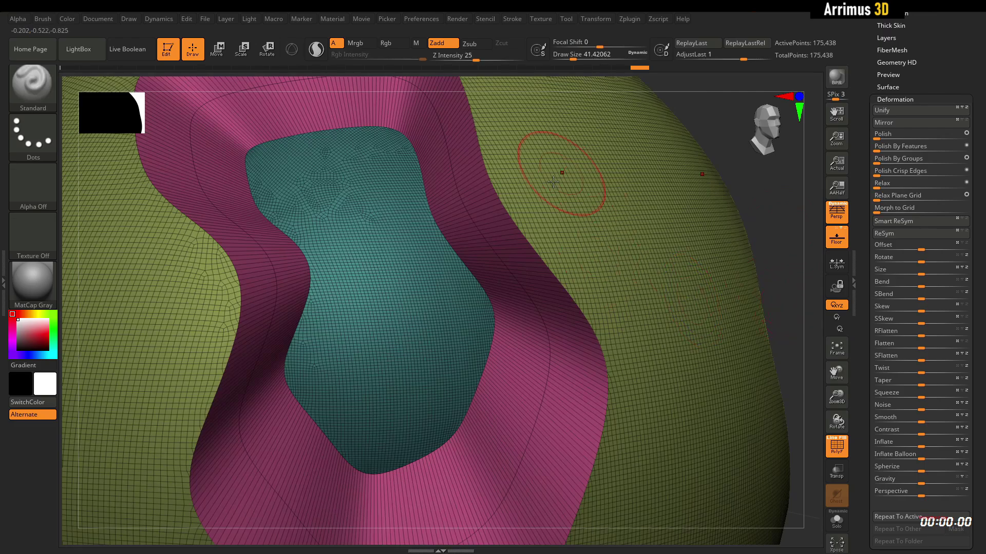
{"action": "mouse_move", "coordinate": [763, 259]}
{"action": "left_mouse_down"}
{"action": "mouse_move", "coordinate": [790, 246]}
{"action": "mouse_move", "coordinate": [761, 244]}
{"action": "mouse_move", "coordinate": [789, 246]}
{"action": "mouse_move", "coordinate": [788, 269]}
{"action": "mouse_move", "coordinate": [757, 247]}
{"action": "mouse_move", "coordinate": [759, 286]}
{"action": "mouse_move", "coordinate": [752, 273]}
{"action": "left_mouse_up"}
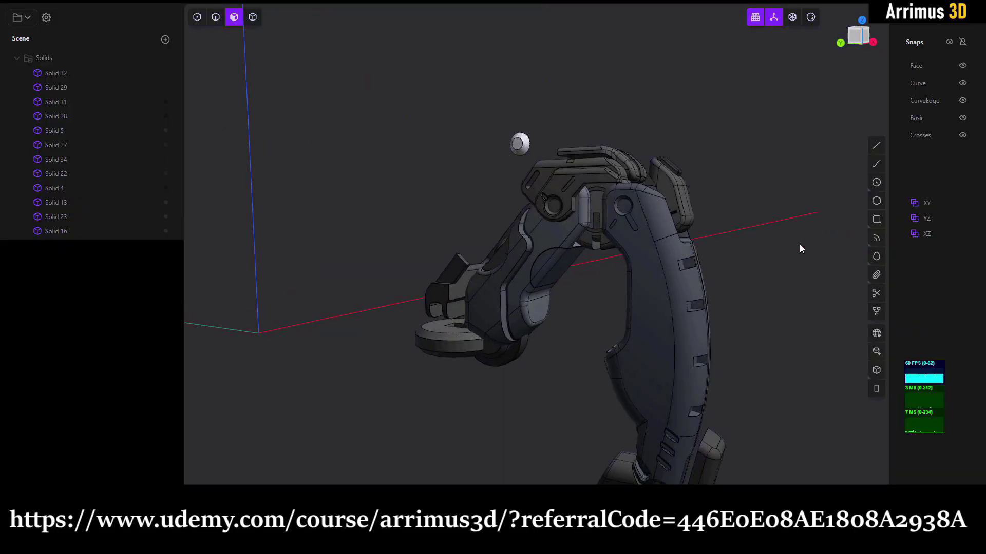
{"action": "right_click_drag", "start_coordinate": [799, 246], "coordinate": [589, 260]}
{"action": "scroll", "coordinate": [592, 259], "scroll_direction": "up", "scroll_amount": 2}
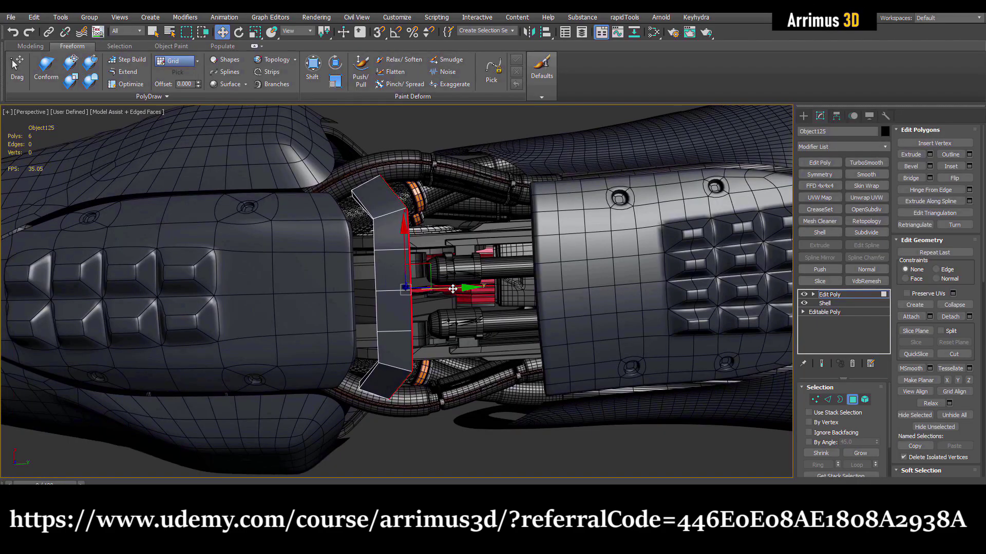
{"action": "left_click_drag", "start_coordinate": [452, 289], "coordinate": [467, 289], "text": "shift"}
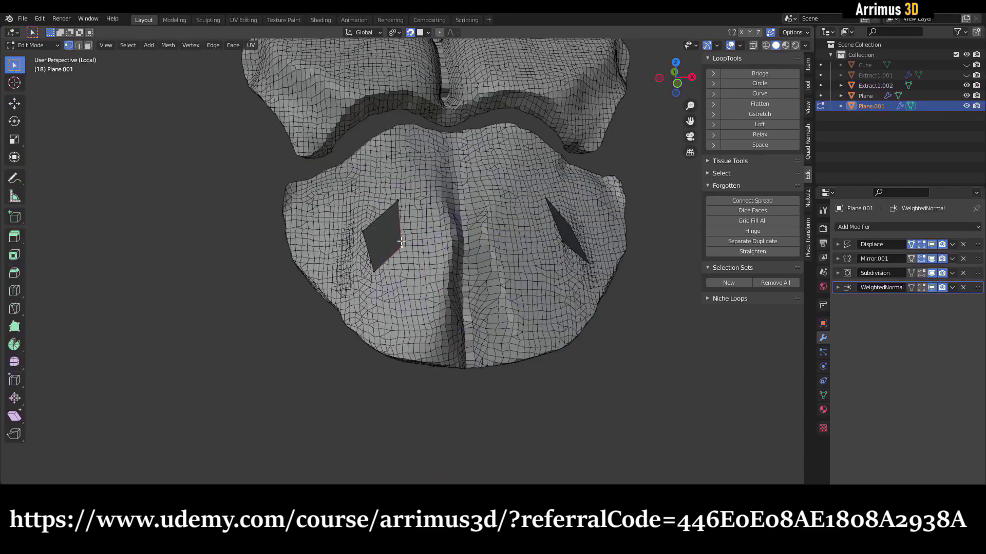
{"action": "key", "text": "g"}
{"action": "left_click", "coordinate": [387, 293]}
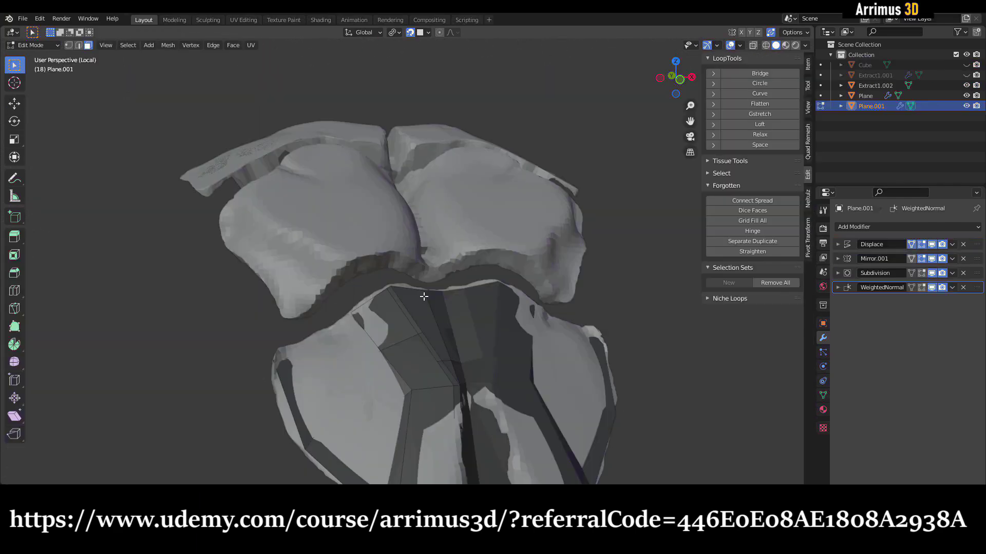
{"action": "key", "text": "g"}
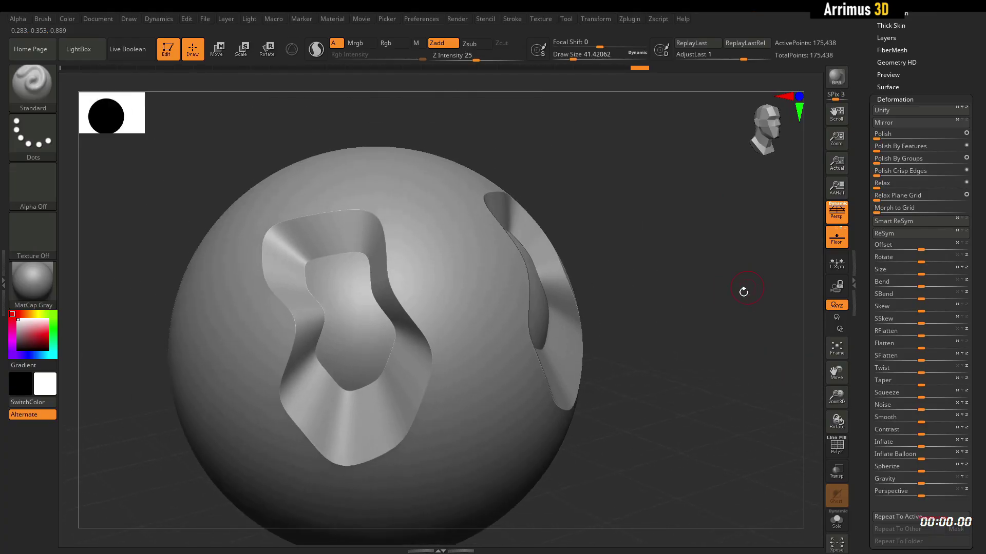
- Load the DynaMesh_Sphere_128 project without saving changes to the current one
{"action": "mouse_move", "coordinate": [743, 292]}
{"action": "left_mouse_down"}
{"action": "mouse_move", "coordinate": [719, 297]}
{"action": "mouse_move", "coordinate": [750, 286]}
{"action": "left_mouse_up"}
{"action": "key", "text": "shift+f"}
{"action": "left_click_drag", "start_coordinate": [693, 303], "coordinate": [722, 293]}
{"action": "key", "text": "comma"}
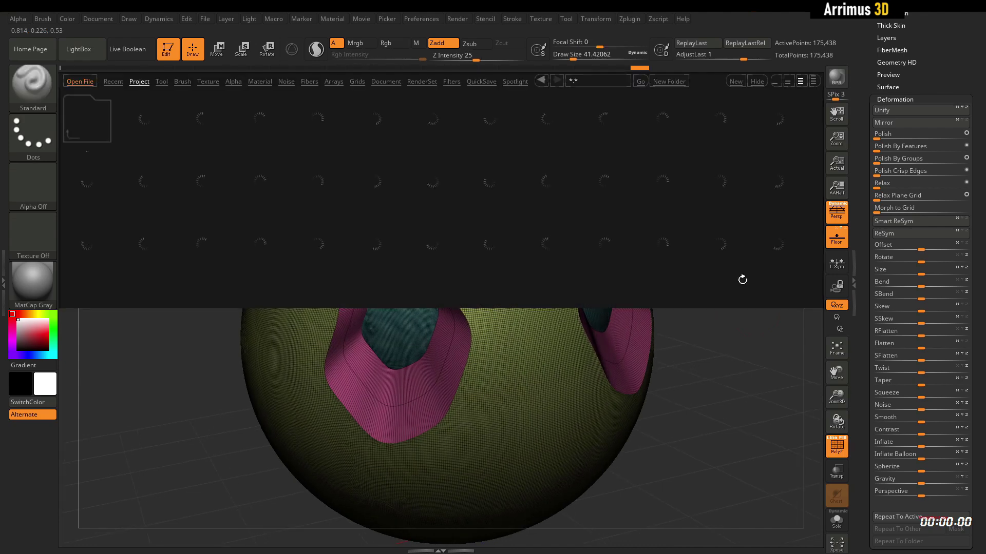
{"action": "double_click", "coordinate": [549, 190]}
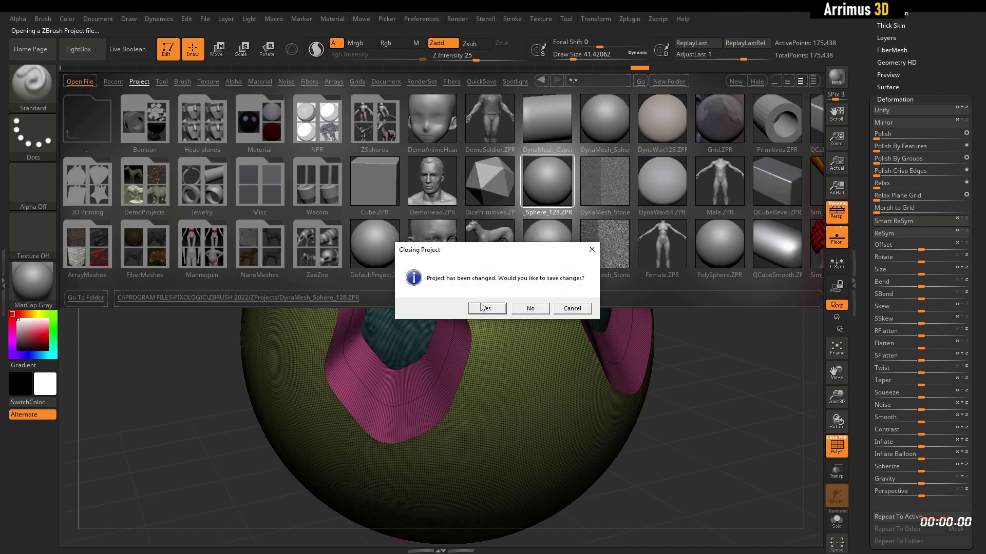
{"action": "left_click", "coordinate": [529, 309]}
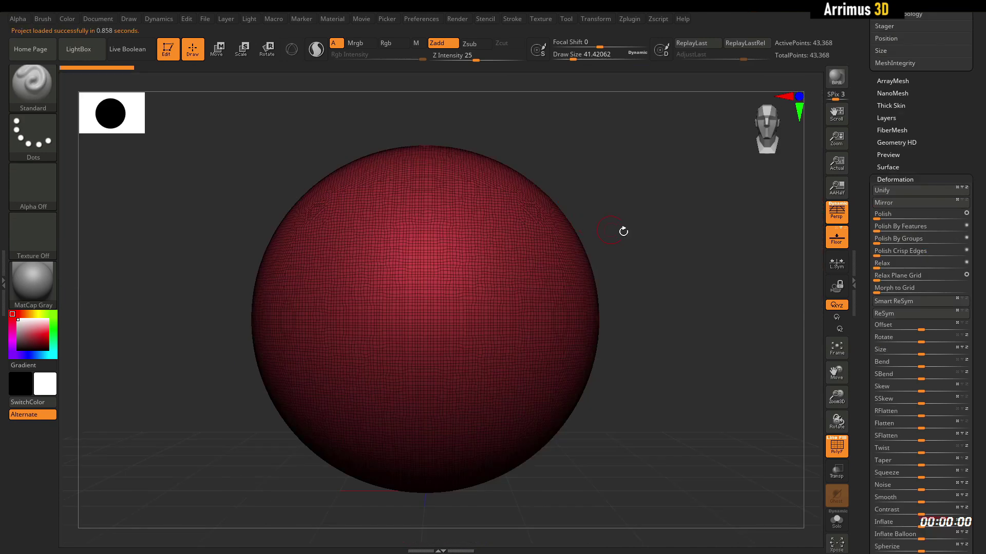
- Turn off DynaMesh for the loaded sphere
{"action": "left_click_drag", "start_coordinate": [623, 229], "coordinate": [662, 282]}
{"action": "left_click_drag", "start_coordinate": [950, 136], "coordinate": [950, 237]}
{"action": "left_click", "coordinate": [916, 263]}
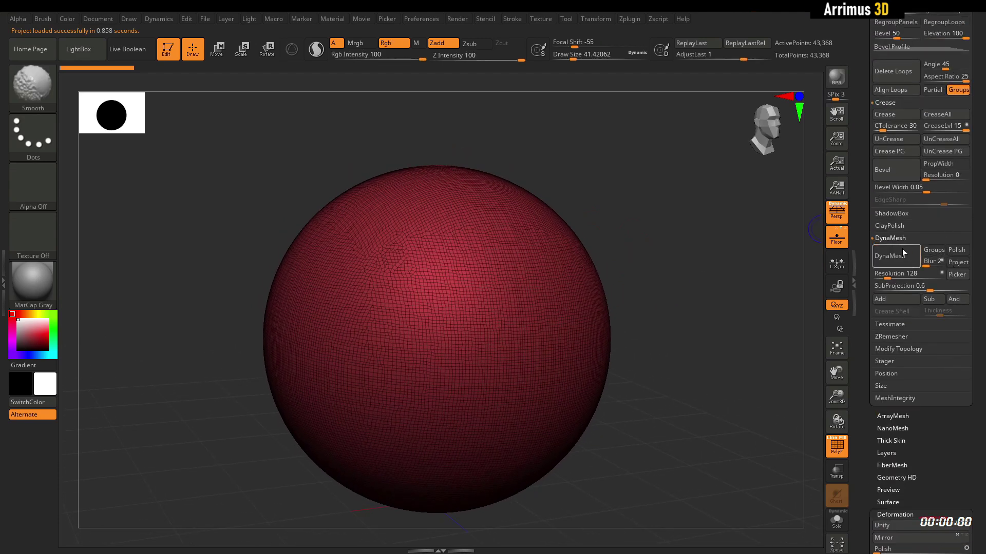
- Divide the sphere's geometry once, delete the lower subdivision level and hide the polyframe
{"action": "scroll", "coordinate": [871, 255], "scroll_direction": "up", "scroll_amount": 8}
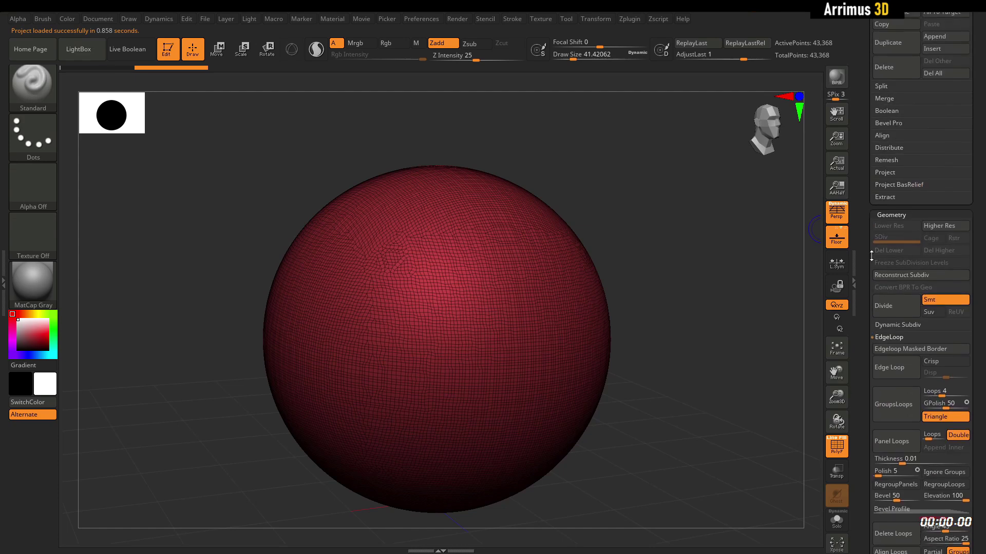
{"action": "left_click", "coordinate": [890, 317]}
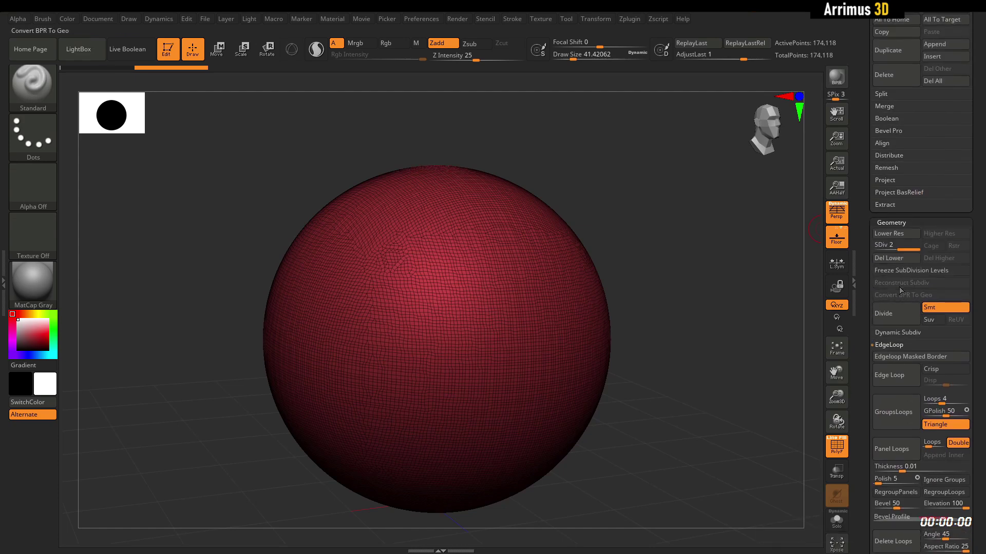
{"action": "left_click", "coordinate": [894, 263]}
{"action": "left_click_drag", "start_coordinate": [663, 195], "coordinate": [729, 204], "text": "alt"}
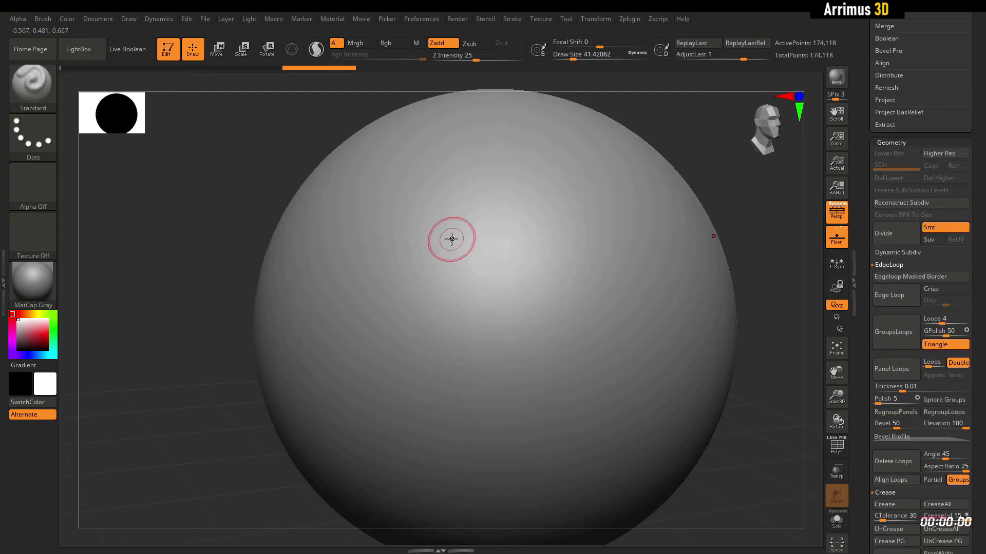
- Reduce the draw size to about 10.5 and paint the mask outline of an irregular angular shape on the sphere's front
{"action": "key", "text": "s"}
{"action": "left_click_drag", "start_coordinate": [451, 240], "coordinate": [429, 238]}
{"action": "key", "text": "s"}
{"action": "left_click_drag", "start_coordinate": [451, 158], "coordinate": [396, 206], "text": "ctrl"}
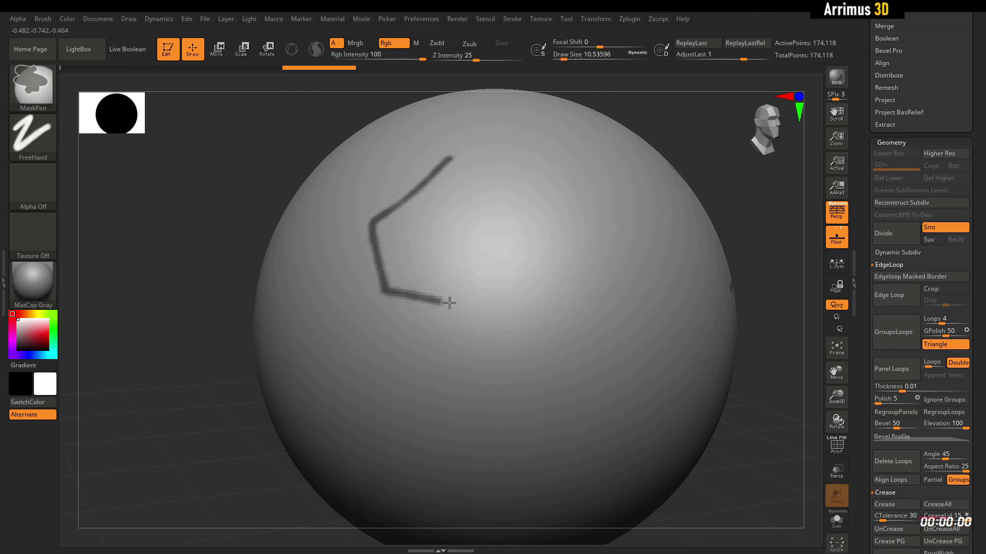
{"action": "left_click_drag", "start_coordinate": [594, 301], "coordinate": [544, 244], "text": "ctrl"}
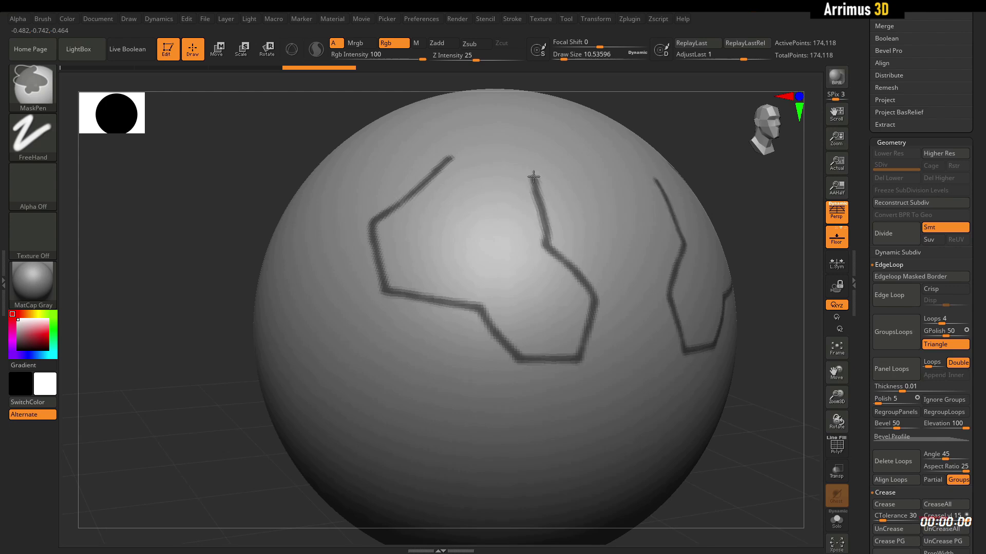
- Fill the outlined shape with mask at a draw size of about 37 and erase the excess along its upper-left edge
{"action": "key", "text": "s"}
{"action": "left_click_drag", "start_coordinate": [485, 226], "coordinate": [508, 226]}
{"action": "mouse_move", "coordinate": [465, 210]}
{"action": "left_mouse_down", "text": "ctrl"}
{"action": "mouse_move", "coordinate": [392, 226]}
{"action": "mouse_move", "coordinate": [421, 282]}
{"action": "mouse_move", "coordinate": [513, 328]}
{"action": "mouse_move", "coordinate": [539, 359]}
{"action": "mouse_move", "coordinate": [585, 298]}
{"action": "mouse_move", "coordinate": [527, 307]}
{"action": "mouse_move", "coordinate": [557, 264]}
{"action": "mouse_move", "coordinate": [477, 252]}
{"action": "mouse_move", "coordinate": [437, 265]}
{"action": "mouse_move", "coordinate": [416, 234]}
{"action": "mouse_move", "coordinate": [477, 164]}
{"action": "mouse_move", "coordinate": [530, 251]}
{"action": "left_mouse_up", "text": "ctrl"}
{"action": "mouse_move", "coordinate": [523, 183]}
{"action": "left_mouse_down", "text": "ctrl"}
{"action": "mouse_move", "coordinate": [467, 210]}
{"action": "mouse_move", "coordinate": [537, 263]}
{"action": "left_mouse_up", "text": "ctrl"}
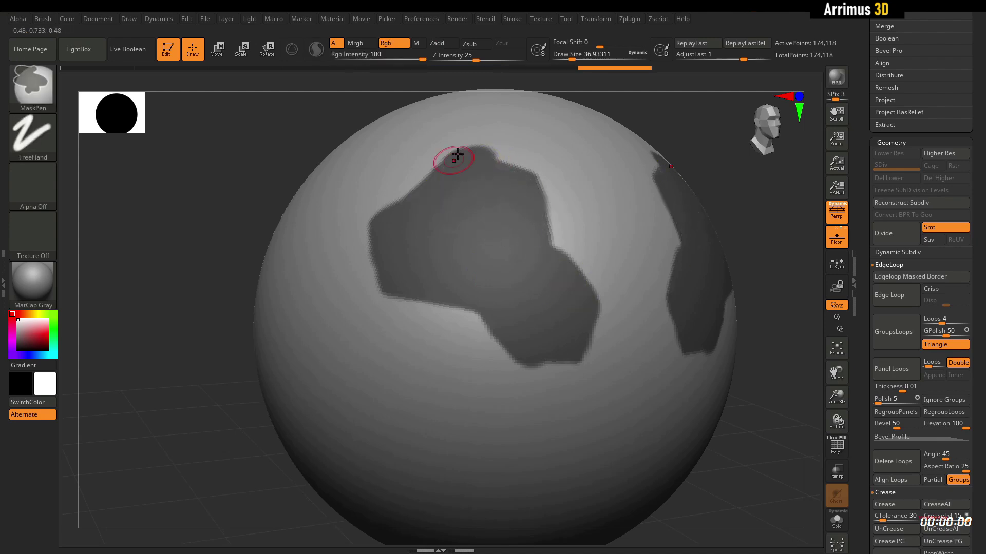
{"action": "left_click_drag", "start_coordinate": [461, 138], "coordinate": [409, 184], "text": "ctrl+alt"}
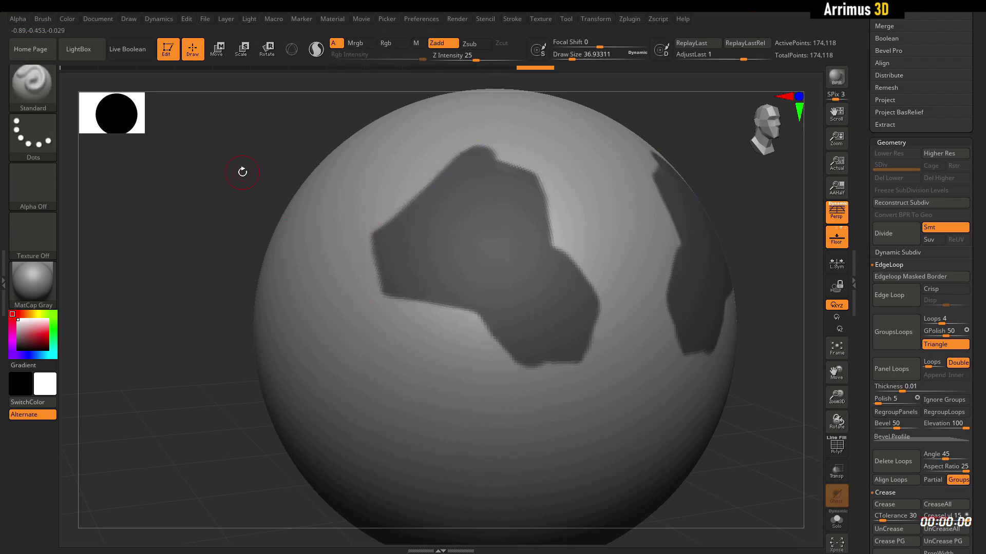
- Choose the MaskCurve brush and straighten the top edge of the masked shape
{"action": "left_click", "coordinate": [46, 85]}
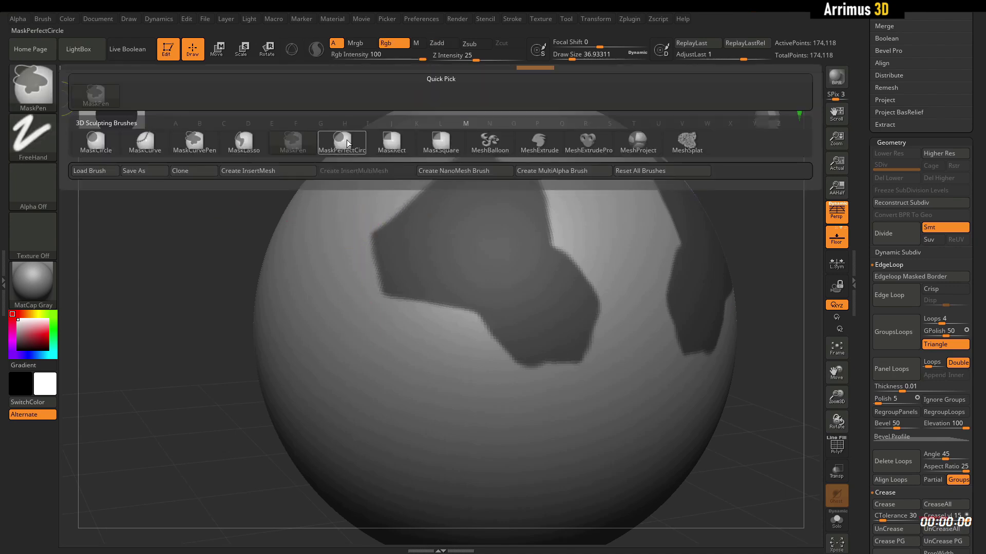
{"action": "left_click", "coordinate": [152, 142], "text": "ctrl"}
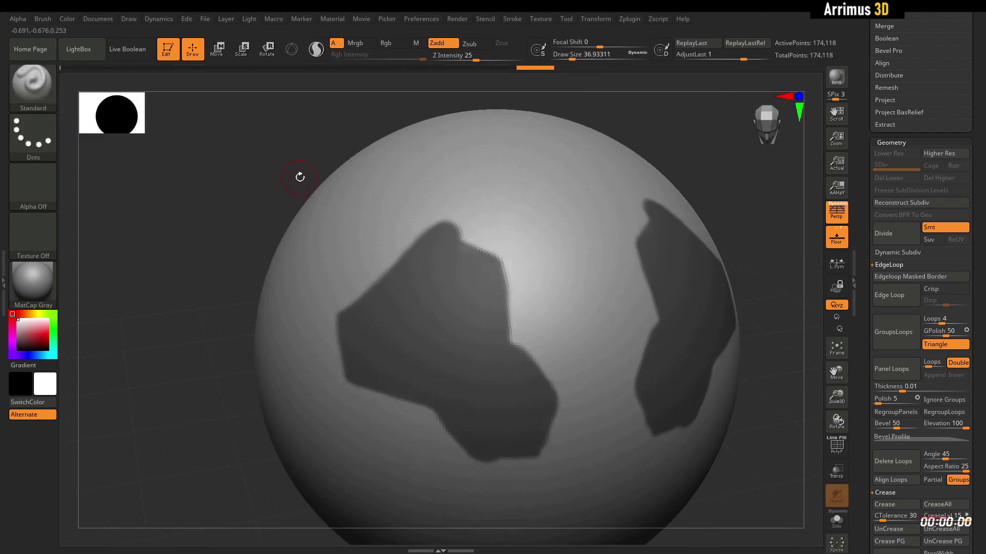
{"action": "left_click_drag", "start_coordinate": [273, 158], "coordinate": [541, 285], "text": "ctrl"}
{"action": "left_click_drag", "start_coordinate": [221, 233], "coordinate": [221, 123], "text": "alt"}
{"action": "left_click_drag", "start_coordinate": [216, 346], "coordinate": [221, 295]}
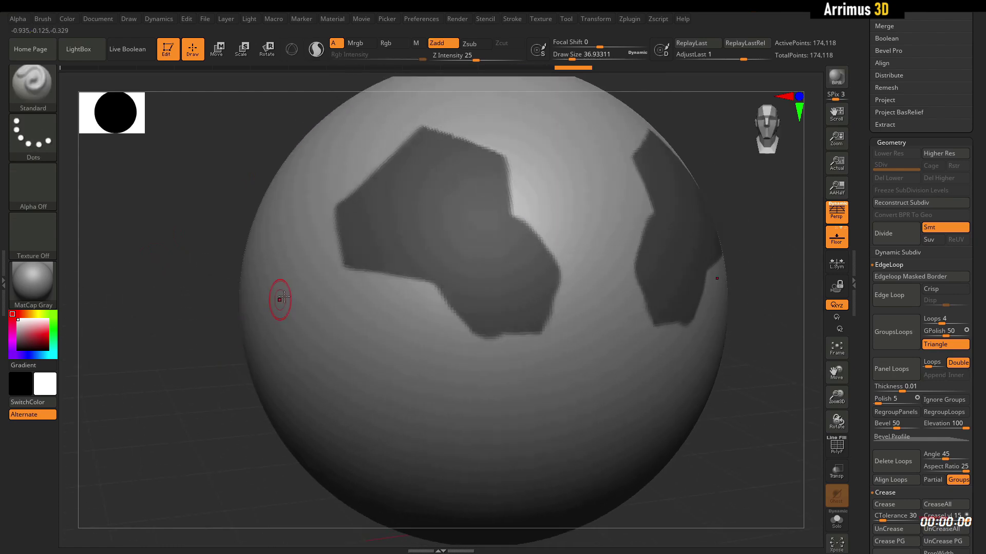
{"action": "left_click_drag", "start_coordinate": [701, 493], "coordinate": [705, 474]}
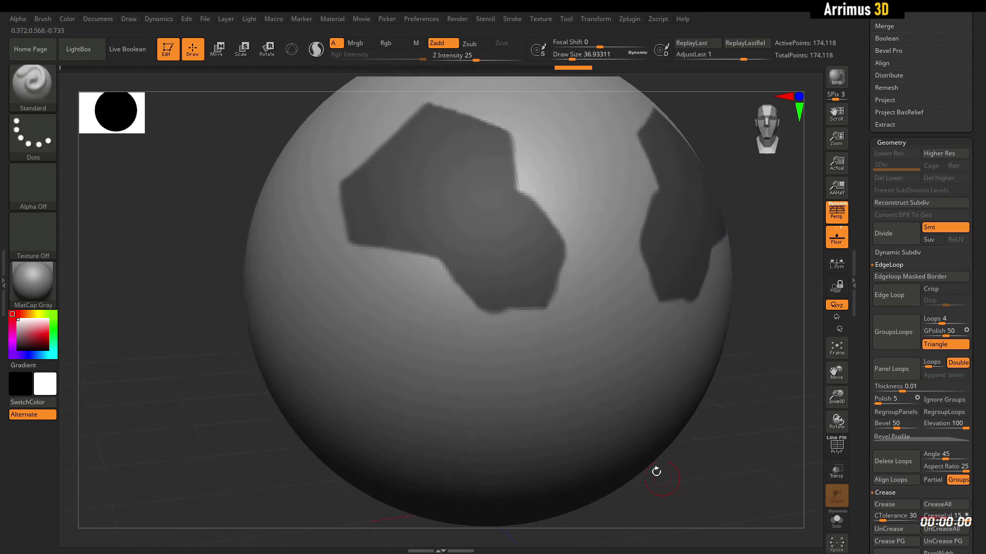
- Switch the masking brush back to MaskPen, tidy the mask's lower edge and reduce the draw size to about 21.6
{"action": "key", "text": "ctrl"}
{"action": "left_click", "coordinate": [37, 91]}
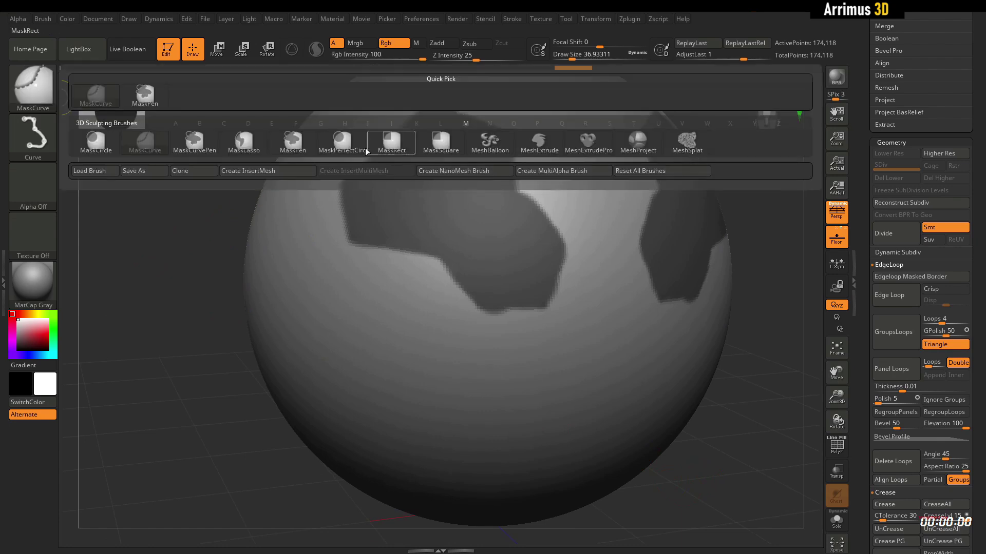
{"action": "left_click", "coordinate": [291, 146]}
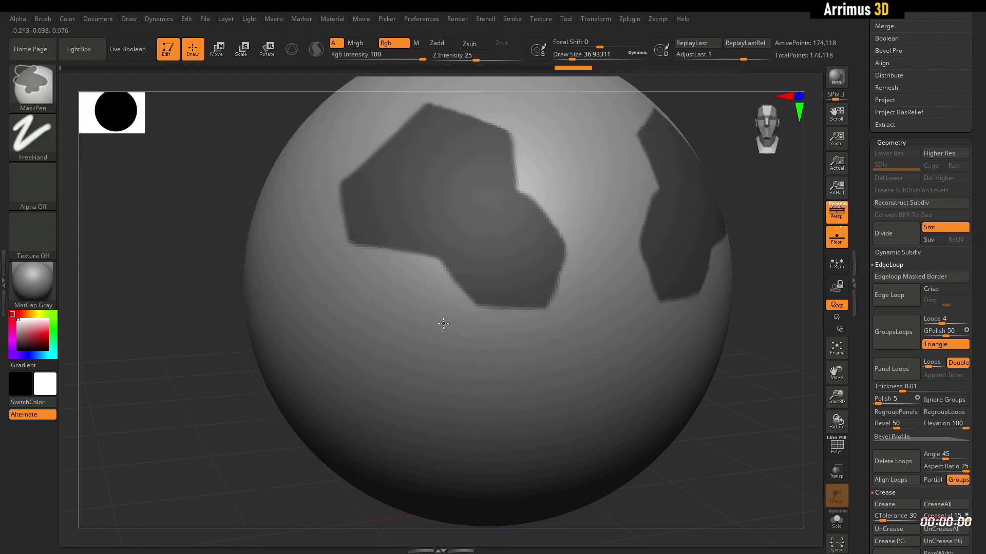
{"action": "key", "text": "s"}
{"action": "left_click_drag", "start_coordinate": [577, 260], "coordinate": [573, 259]}
- Convert the masked shape into its own polygroup with the polyframe displayed
{"action": "mouse_move", "coordinate": [753, 191]}
{"action": "left_mouse_down"}
{"action": "mouse_move", "coordinate": [746, 246]}
{"action": "mouse_move", "coordinate": [773, 222]}
{"action": "left_mouse_up"}
{"action": "key", "text": "shift+f"}
{"action": "key", "text": "shift+f"}
{"action": "key", "text": "shift+f"}
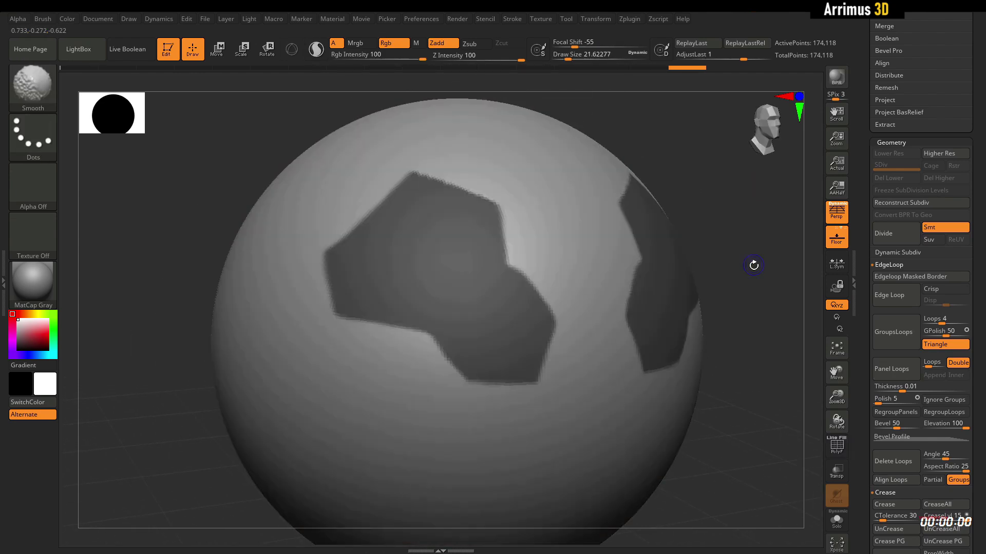
{"action": "key", "text": "ctrl+w"}
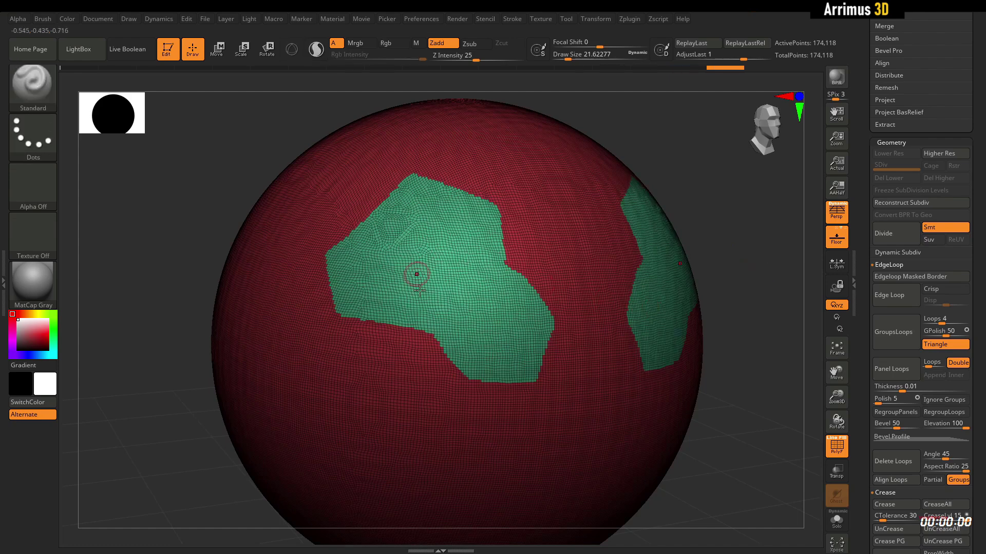
- Try GroupsLoops with 4 loops and GPolish 50 along the polygroup borders
{"action": "left_click_drag", "start_coordinate": [733, 230], "coordinate": [815, 303]}
{"action": "left_click", "coordinate": [891, 265]}
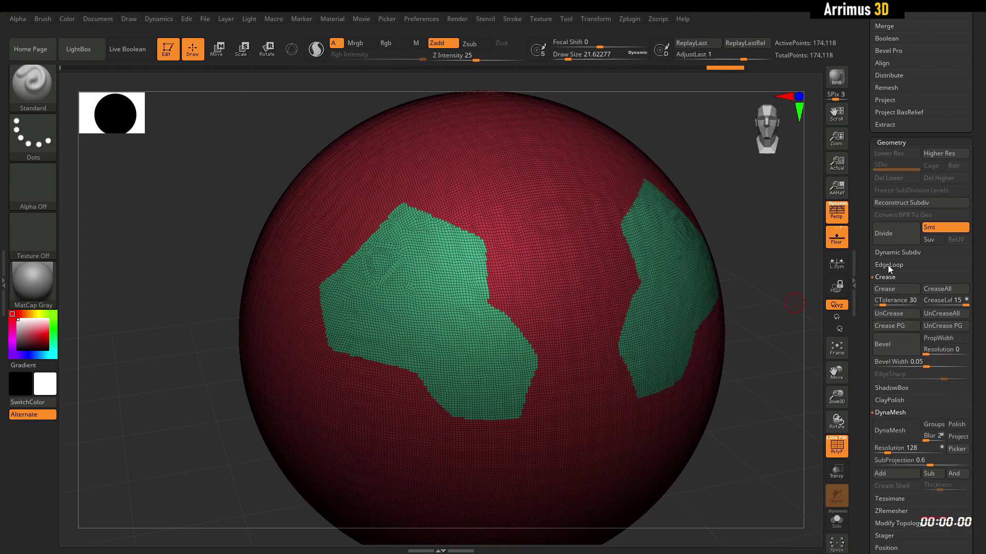
{"action": "left_click", "coordinate": [892, 276]}
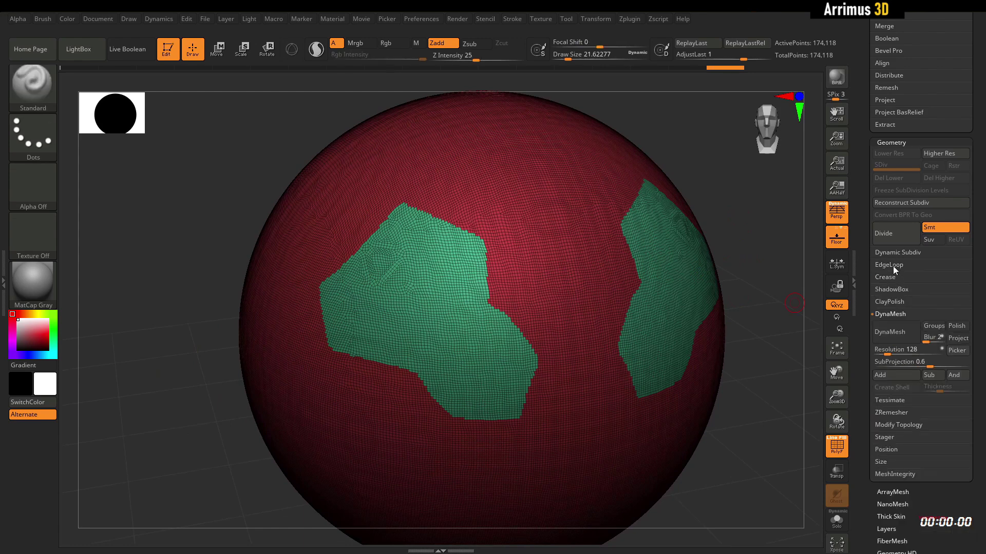
{"action": "left_click", "coordinate": [892, 266]}
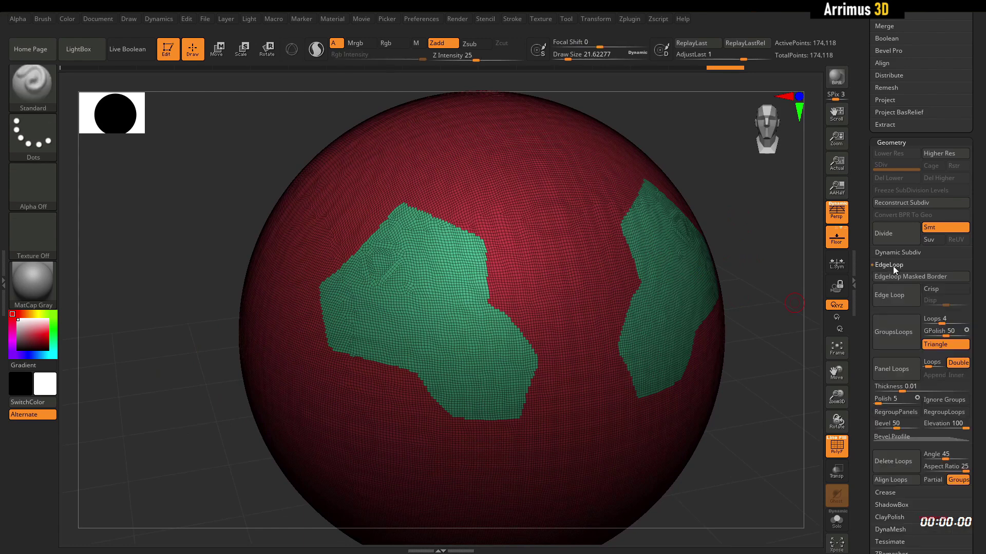
{"action": "left_click", "coordinate": [894, 335]}
{"action": "left_click_drag", "start_coordinate": [725, 198], "coordinate": [692, 242]}
{"action": "left_click_drag", "start_coordinate": [743, 222], "coordinate": [458, 247]}
{"action": "left_click_drag", "start_coordinate": [751, 251], "coordinate": [768, 241]}
{"action": "key", "text": "ctrl+z"}
- Add a single GroupsLoops edge loop along the polygroup borders with GPolish set to 31
{"action": "left_click_drag", "start_coordinate": [941, 319], "coordinate": [933, 318]}
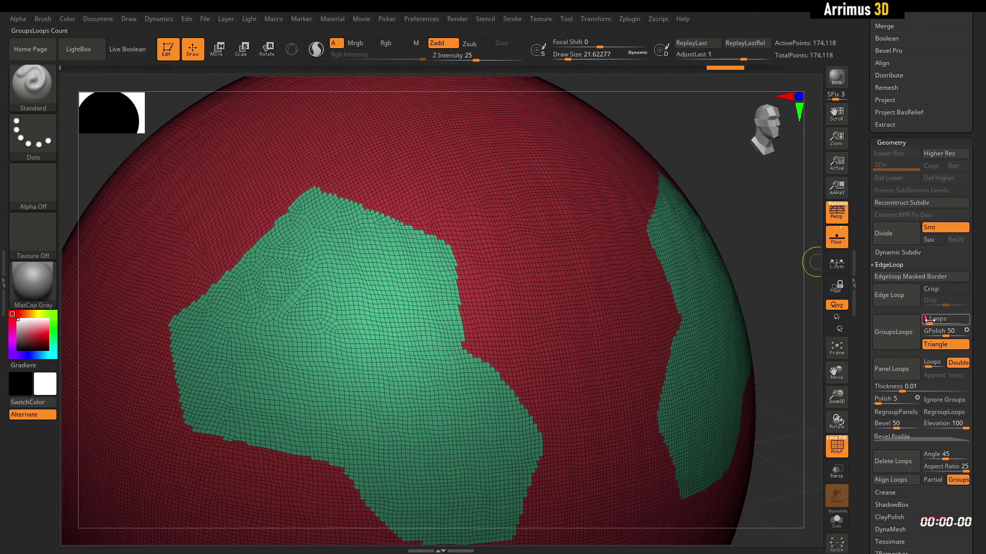
{"action": "left_click", "coordinate": [888, 327]}
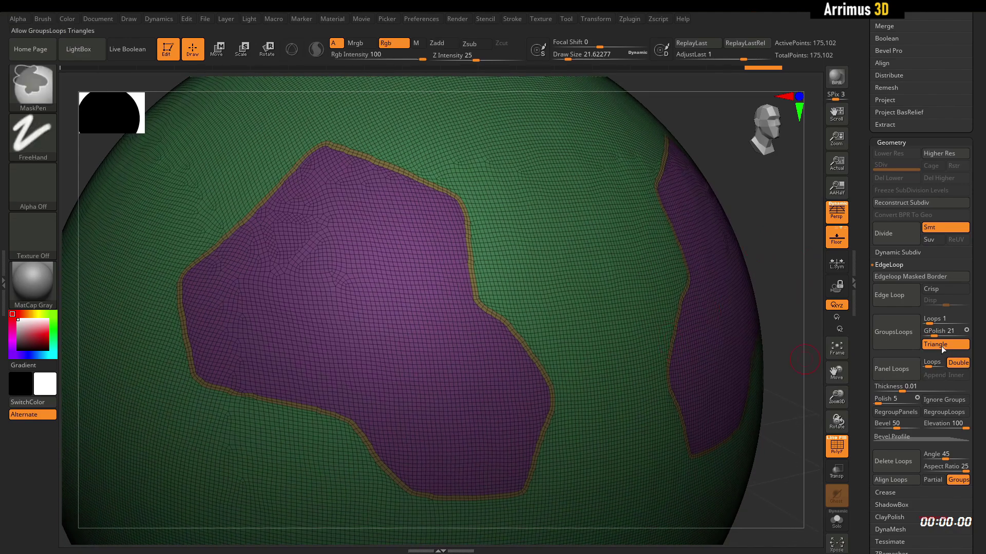
{"action": "key", "text": "ctrl+z"}
{"action": "left_click", "coordinate": [891, 332]}
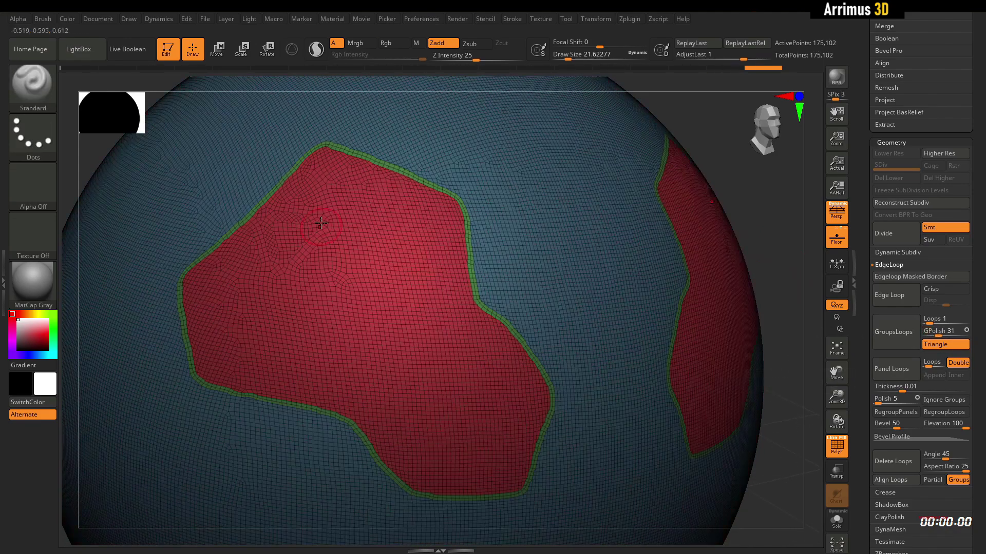
- Isolate the sphere's outer polygroups, mask them, and unhide the rest of the mesh with the polyframe off
{"action": "right_click_drag", "start_coordinate": [783, 242], "coordinate": [775, 224], "text": "ctrl"}
{"action": "mouse_move", "coordinate": [767, 248]}
{"action": "left_mouse_down"}
{"action": "mouse_move", "coordinate": [776, 227]}
{"action": "mouse_move", "coordinate": [682, 260]}
{"action": "mouse_move", "coordinate": [717, 233]}
{"action": "left_mouse_up"}
{"action": "key", "text": "ctrl+shift"}
{"action": "left_click", "coordinate": [566, 249], "text": "ctrl+shift"}
{"action": "key", "text": "shift+f"}
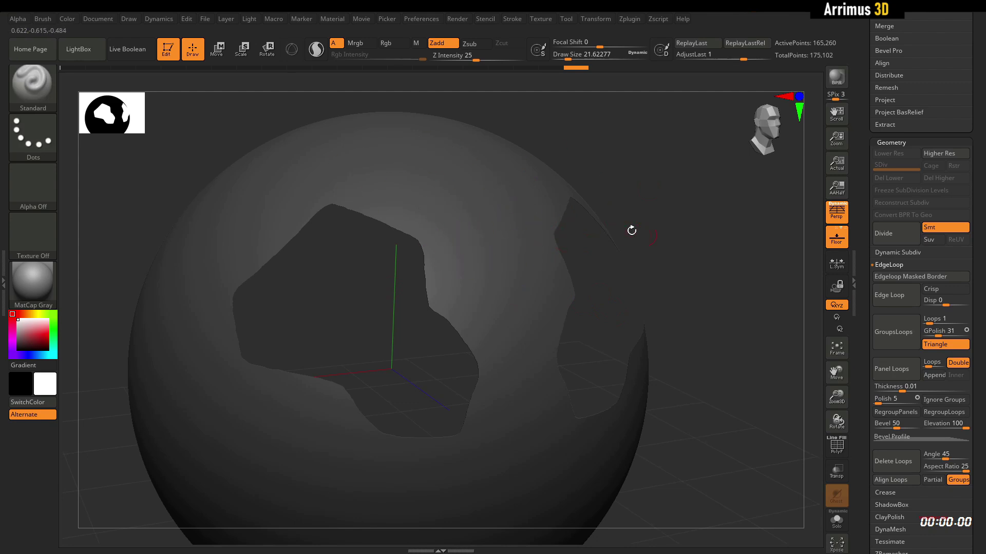
{"action": "left_click", "coordinate": [689, 183], "text": "ctrl+shift"}
{"action": "left_click_drag", "start_coordinate": [688, 209], "coordinate": [713, 241]}
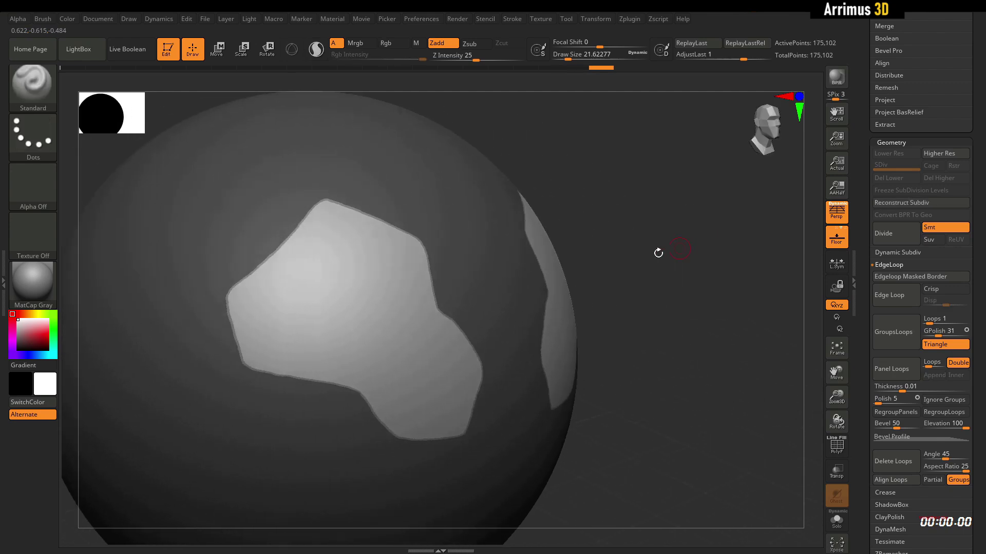
- Turn off the gizmo in favour of the Transpose line and draw a move line on the unmasked shape
{"action": "key", "text": "w"}
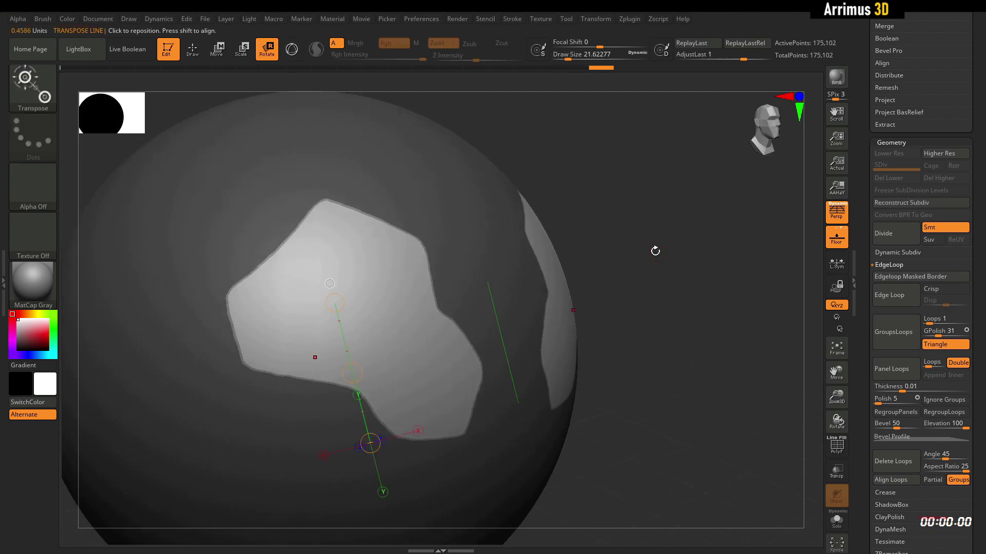
{"action": "left_click", "coordinate": [292, 50]}
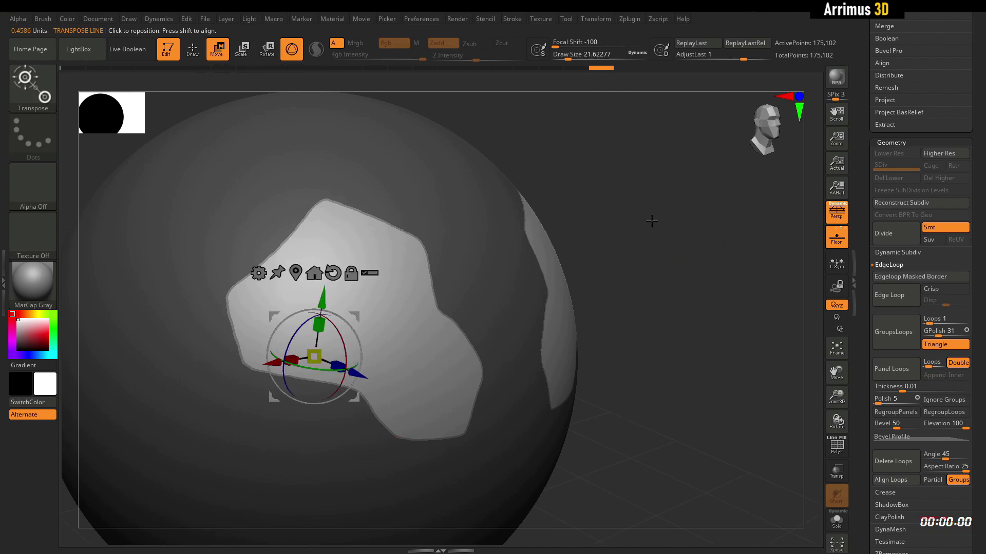
{"action": "left_click_drag", "start_coordinate": [651, 221], "coordinate": [679, 230], "text": "alt"}
{"action": "left_click_drag", "start_coordinate": [654, 293], "coordinate": [667, 290]}
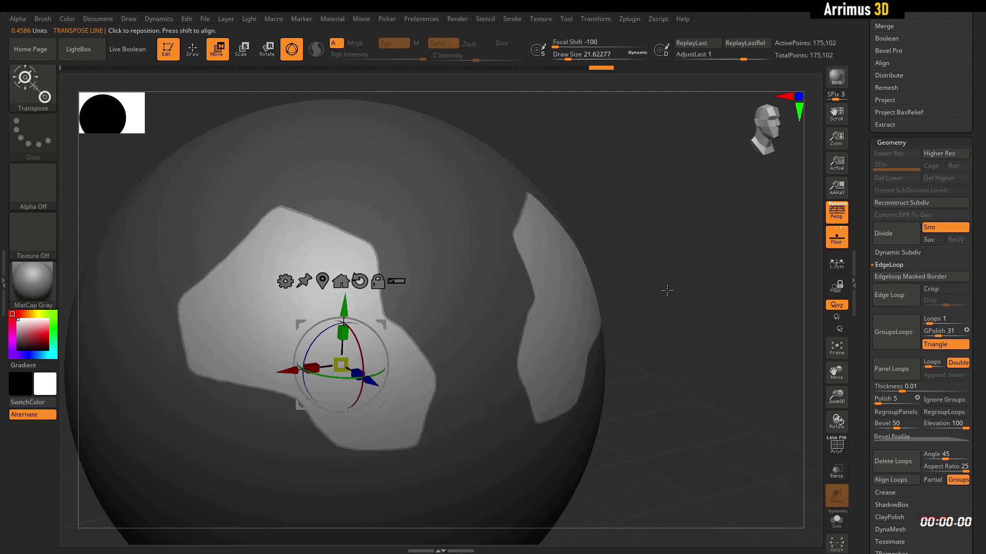
{"action": "left_click", "coordinate": [291, 49]}
{"action": "left_click_drag", "start_coordinate": [675, 225], "coordinate": [341, 244]}
{"action": "left_click", "coordinate": [334, 217]}
{"action": "left_click", "coordinate": [293, 301]}
{"action": "mouse_move", "coordinate": [594, 296]}
{"action": "left_mouse_down"}
{"action": "mouse_move", "coordinate": [615, 300]}
{"action": "mouse_move", "coordinate": [595, 301]}
{"action": "mouse_move", "coordinate": [590, 314]}
{"action": "mouse_move", "coordinate": [588, 332]}
{"action": "mouse_move", "coordinate": [599, 339]}
{"action": "mouse_move", "coordinate": [590, 308]}
{"action": "left_mouse_up"}
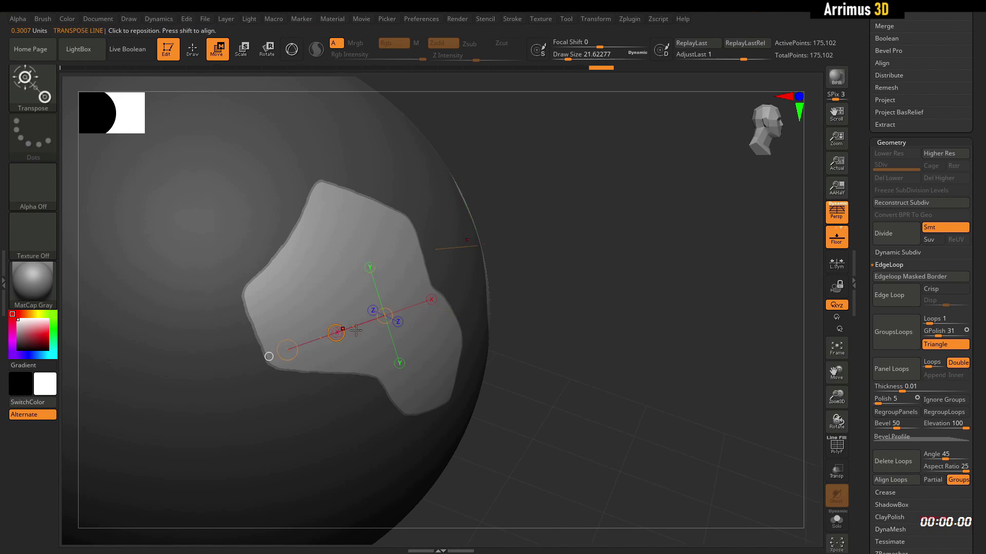
- Try pushing the unmasked shape into the sphere along a Transpose move line set perpendicular to the surface
{"action": "left_click", "coordinate": [400, 363]}
{"action": "left_click_drag", "start_coordinate": [512, 324], "coordinate": [538, 325]}
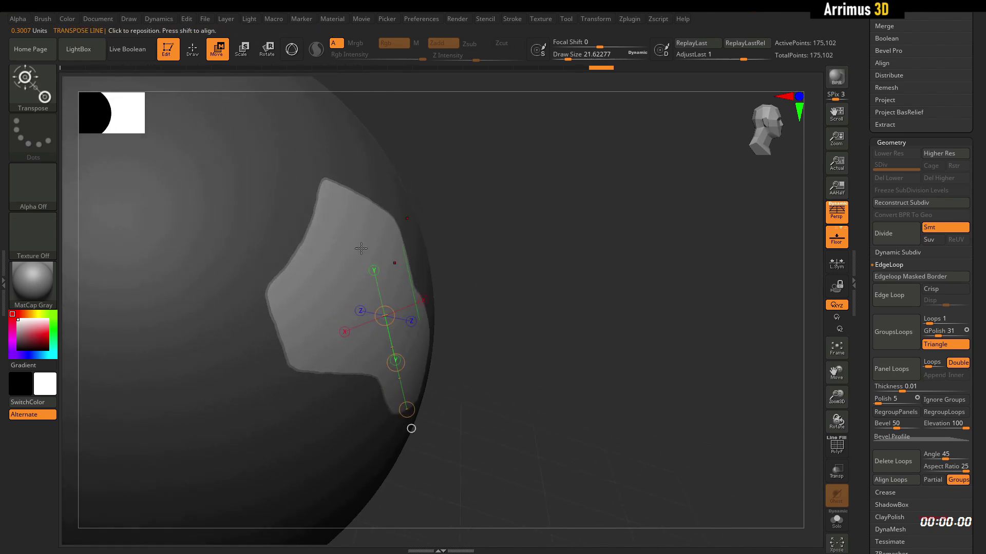
{"action": "left_click", "coordinate": [411, 321]}
{"action": "left_click_drag", "start_coordinate": [739, 220], "coordinate": [676, 235]}
{"action": "left_click_drag", "start_coordinate": [430, 311], "coordinate": [401, 310]}
{"action": "left_click_drag", "start_coordinate": [680, 323], "coordinate": [642, 310]}
{"action": "key", "text": "ctrl+z"}
{"action": "left_click_drag", "start_coordinate": [478, 308], "coordinate": [680, 322]}
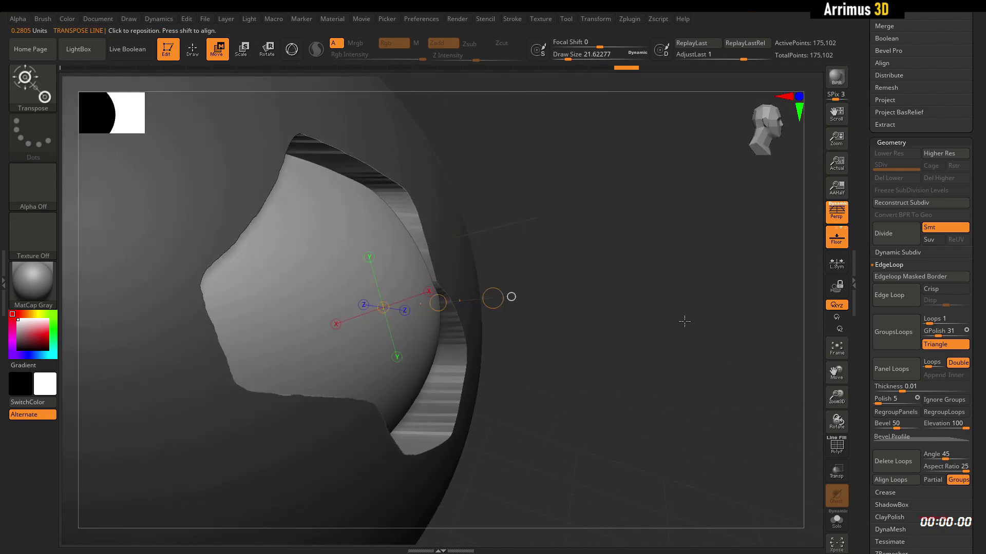
{"action": "key", "text": "ctrl+z"}
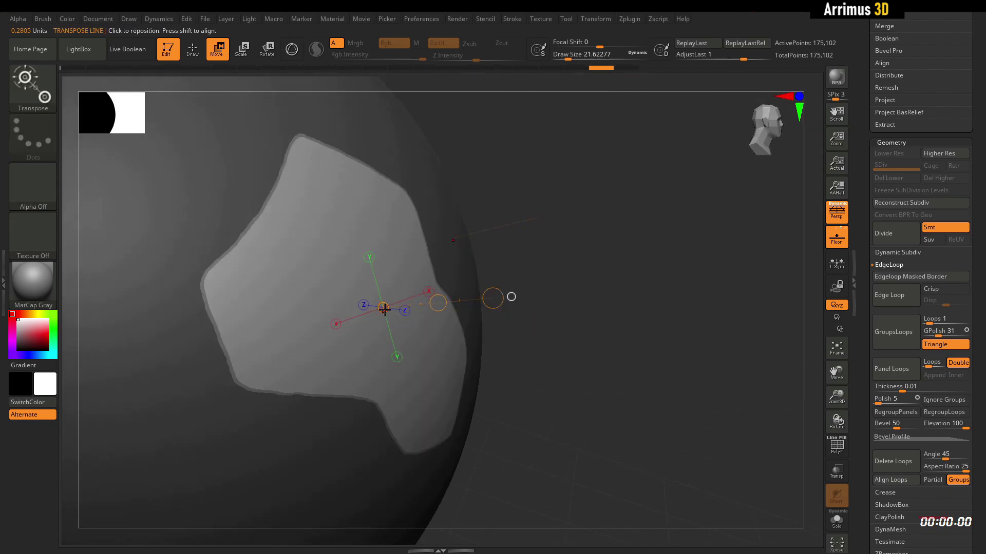
- Try clipping the unmasked shape's surface flat with the Transpose line, reverting the attempts
{"action": "mouse_move", "coordinate": [383, 307]}
{"action": "left_mouse_down"}
{"action": "mouse_move", "coordinate": [314, 300]}
{"action": "mouse_move", "coordinate": [384, 307]}
{"action": "left_mouse_up"}
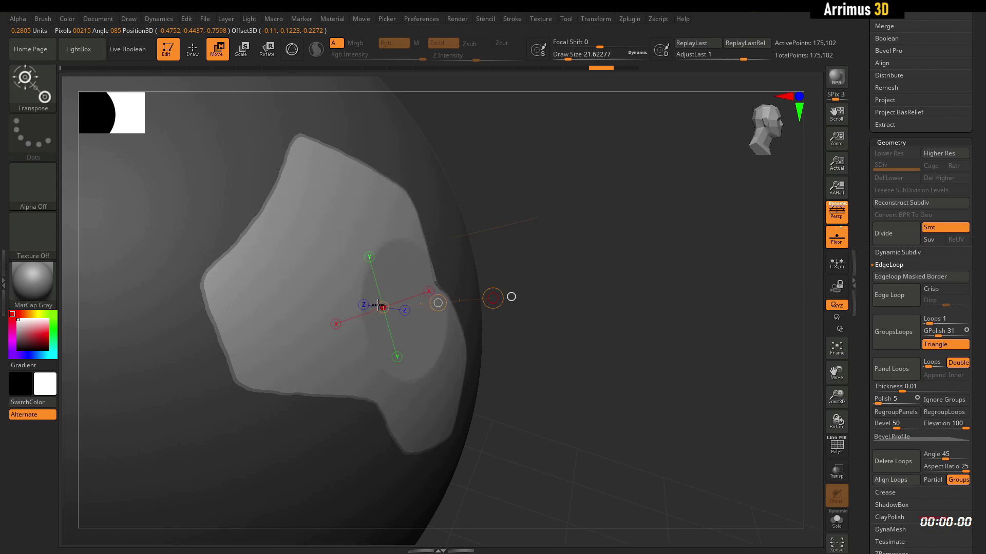
{"action": "left_click_drag", "start_coordinate": [379, 306], "coordinate": [385, 305]}
{"action": "mouse_move", "coordinate": [585, 333]}
{"action": "left_mouse_down"}
{"action": "mouse_move", "coordinate": [541, 352]}
{"action": "mouse_move", "coordinate": [582, 331]}
{"action": "left_mouse_up"}
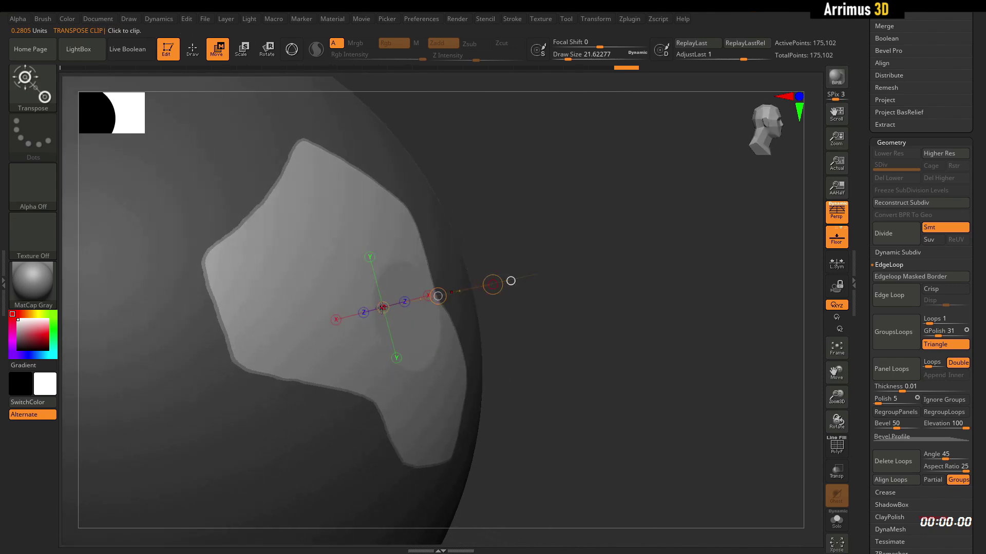
{"action": "left_click_drag", "start_coordinate": [383, 308], "coordinate": [366, 312]}
{"action": "mouse_move", "coordinate": [580, 338]}
{"action": "left_mouse_down"}
{"action": "mouse_move", "coordinate": [545, 354]}
{"action": "mouse_move", "coordinate": [564, 350]}
{"action": "left_mouse_up"}
{"action": "key", "text": "ctrl+z"}
{"action": "key", "text": "ctrl+z"}
- Try cutting a flat-bottomed recess into part of the unmasked shape with the Transpose line and clear the mask
{"action": "left_click_drag", "start_coordinate": [717, 378], "coordinate": [721, 320], "text": "alt"}
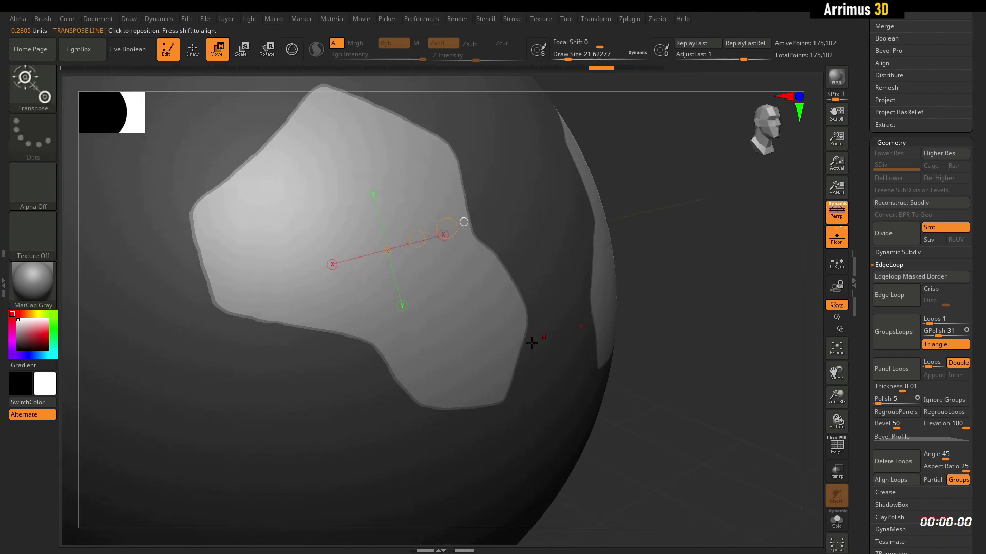
{"action": "left_click", "coordinate": [480, 360]}
{"action": "left_click_drag", "start_coordinate": [479, 359], "coordinate": [402, 344]}
{"action": "key", "text": "q"}
{"action": "mouse_move", "coordinate": [693, 401]}
{"action": "right_mouse_down", "text": "ctrl"}
{"action": "mouse_move", "coordinate": [656, 345]}
{"action": "mouse_move", "coordinate": [618, 338]}
{"action": "right_mouse_up", "text": "ctrl"}
{"action": "left_click_drag", "start_coordinate": [618, 337], "coordinate": [717, 329]}
{"action": "left_click_drag", "start_coordinate": [679, 230], "coordinate": [737, 280]}
{"action": "key", "text": "shift+f"}
{"action": "key", "text": "shift+f"}
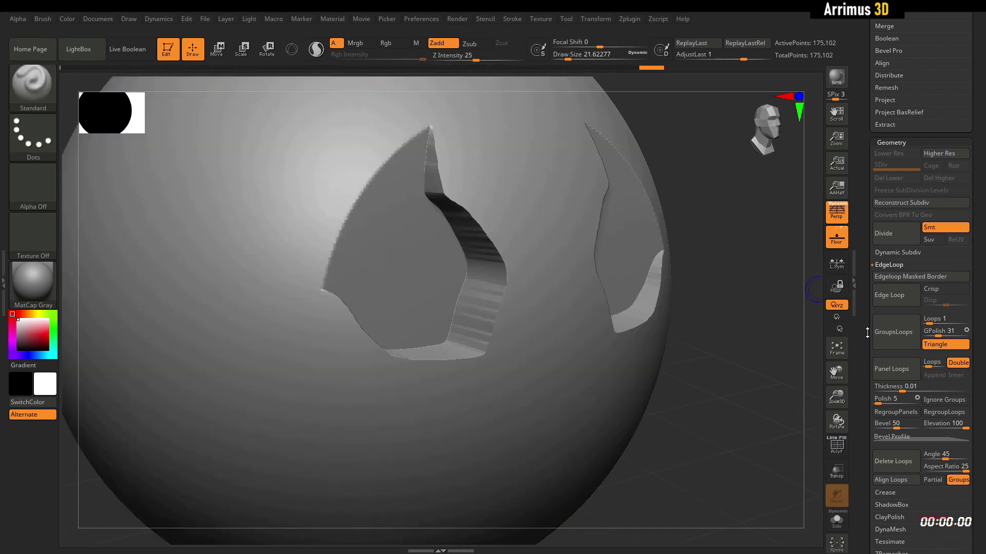
- Apply the Polish By Groups deformation to the flat-bottomed recess and check its edges
{"action": "scroll", "coordinate": [865, 223], "scroll_direction": "down", "scroll_amount": 10}
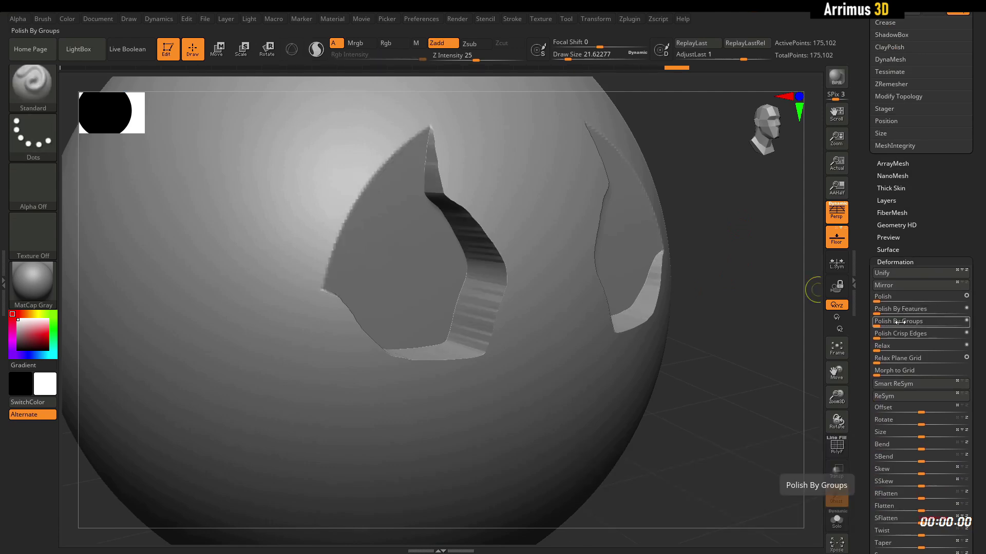
{"action": "left_click_drag", "start_coordinate": [900, 322], "coordinate": [916, 322]}
{"action": "left_click_drag", "start_coordinate": [734, 286], "coordinate": [731, 359], "text": "alt"}
{"action": "left_click_drag", "start_coordinate": [760, 329], "coordinate": [734, 329]}
{"action": "left_click_drag", "start_coordinate": [718, 363], "coordinate": [715, 307]}
{"action": "key", "text": "shift+f"}
{"action": "key", "text": "shift+f"}
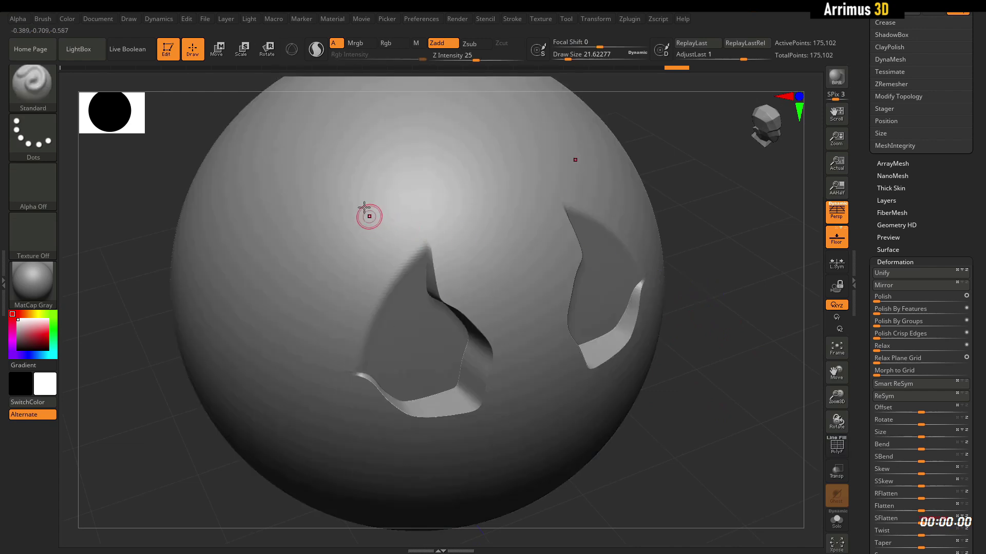
- Smooth the recess edges with an enlarged Smooth brush and subdivide the mesh once
{"action": "key", "text": "s"}
{"action": "left_click_drag", "start_coordinate": [359, 207], "coordinate": [363, 207]}
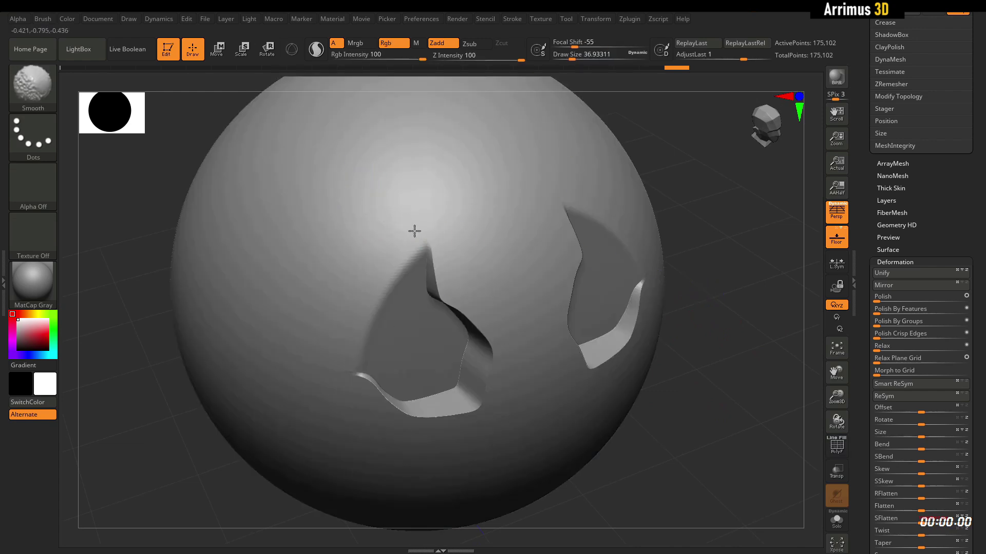
{"action": "left_click_drag", "start_coordinate": [689, 355], "coordinate": [694, 308], "text": "alt"}
{"action": "key", "text": "s"}
{"action": "left_click_drag", "start_coordinate": [323, 306], "coordinate": [331, 306]}
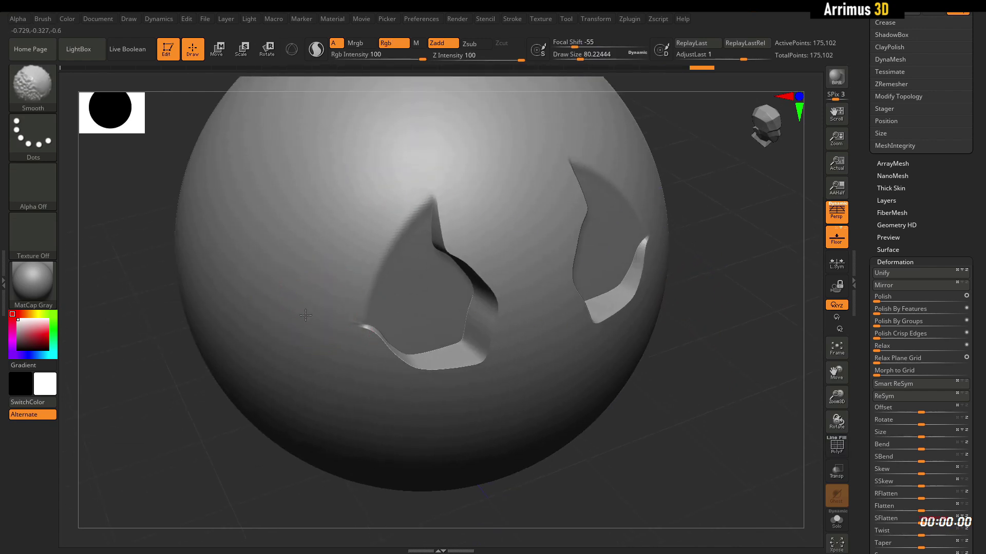
{"action": "mouse_move", "coordinate": [715, 411]}
{"action": "left_mouse_down"}
{"action": "mouse_move", "coordinate": [678, 324]}
{"action": "mouse_move", "coordinate": [710, 383]}
{"action": "mouse_move", "coordinate": [692, 313]}
{"action": "mouse_move", "coordinate": [656, 317]}
{"action": "mouse_move", "coordinate": [686, 319]}
{"action": "mouse_move", "coordinate": [649, 431]}
{"action": "mouse_move", "coordinate": [663, 447]}
{"action": "left_mouse_up"}
{"action": "key", "text": "shift+f"}
{"action": "left_click_drag", "start_coordinate": [760, 374], "coordinate": [689, 387], "text": "alt"}
{"action": "mouse_move", "coordinate": [696, 349]}
{"action": "left_mouse_down", "text": "alt"}
{"action": "mouse_move", "coordinate": [698, 374]}
{"action": "mouse_move", "coordinate": [728, 356]}
{"action": "mouse_move", "coordinate": [727, 369]}
{"action": "mouse_move", "coordinate": [709, 306]}
{"action": "mouse_move", "coordinate": [634, 286]}
{"action": "left_mouse_up", "text": "alt"}
{"action": "key", "text": "shift+f"}
{"action": "key", "text": "ctrl+d"}
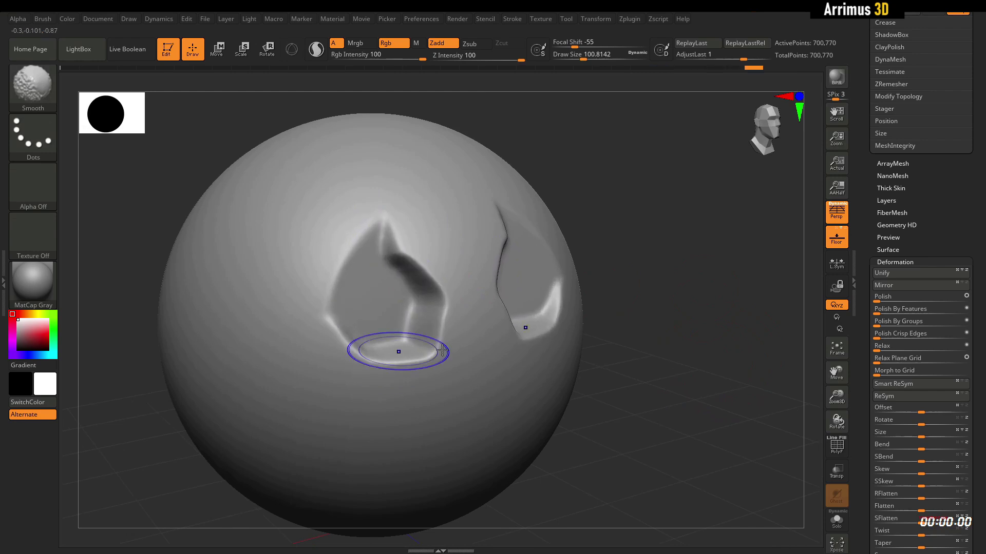
- Undo the subdivision, smoothing and polishing back to the masked sphere
{"action": "mouse_move", "coordinate": [754, 328]}
{"action": "left_mouse_down"}
{"action": "mouse_move", "coordinate": [640, 337]}
{"action": "mouse_move", "coordinate": [720, 303]}
{"action": "mouse_move", "coordinate": [769, 251]}
{"action": "left_mouse_up"}
{"action": "key", "text": "shift+f"}
{"action": "key", "text": "ctrl+z"}
{"action": "key", "text": "ctrl+z"}
{"action": "key", "text": "ctrl+z"}
{"action": "key", "text": "ctrl+z"}
{"action": "key", "text": "ctrl+z"}
{"action": "key", "text": "ctrl+z"}
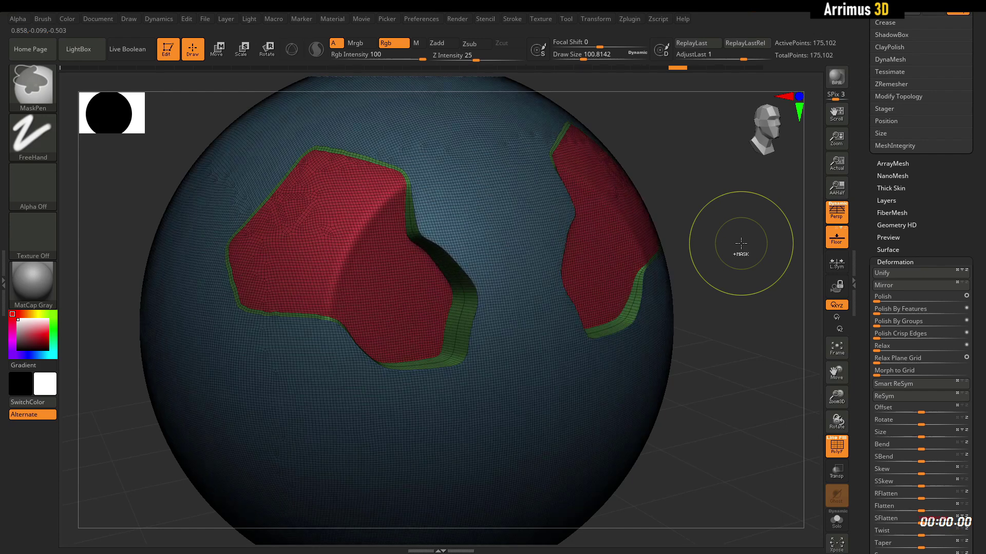
{"action": "key", "text": "shift+f"}
{"action": "mouse_move", "coordinate": [739, 260]}
{"action": "left_mouse_down"}
{"action": "mouse_move", "coordinate": [748, 260]}
{"action": "mouse_move", "coordinate": [725, 256]}
{"action": "left_mouse_up"}
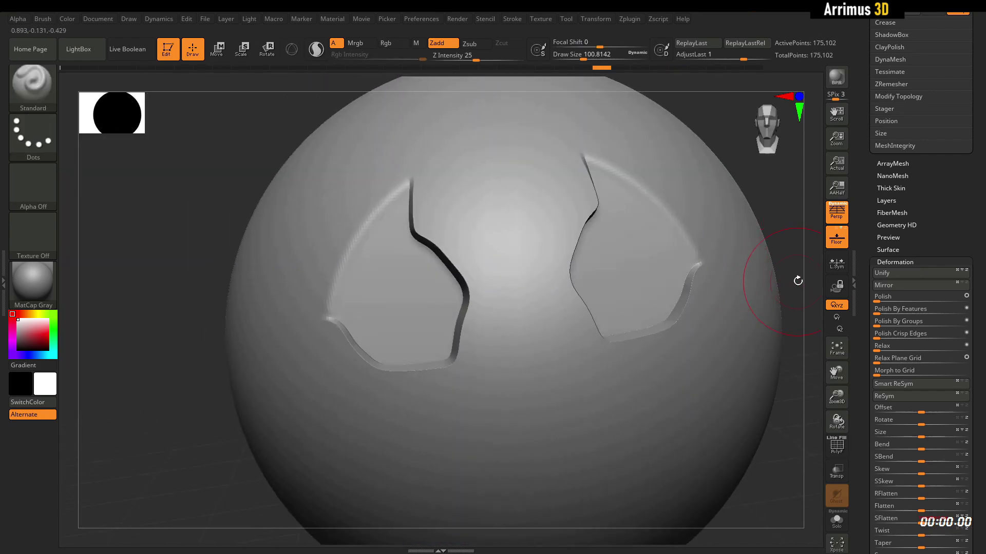
{"action": "mouse_move", "coordinate": [797, 280]}
{"action": "left_mouse_down", "text": "alt"}
{"action": "mouse_move", "coordinate": [785, 226]}
{"action": "mouse_move", "coordinate": [728, 239]}
{"action": "mouse_move", "coordinate": [706, 283]}
{"action": "left_mouse_up", "text": "alt"}
{"action": "key", "text": "shift+f"}
{"action": "key", "text": "shift+f"}
{"action": "mouse_move", "coordinate": [751, 255]}
{"action": "left_mouse_down"}
{"action": "mouse_move", "coordinate": [759, 264]}
{"action": "mouse_move", "coordinate": [743, 253]}
{"action": "left_mouse_up"}
{"action": "left_click", "coordinate": [743, 253], "text": "ctrl"}
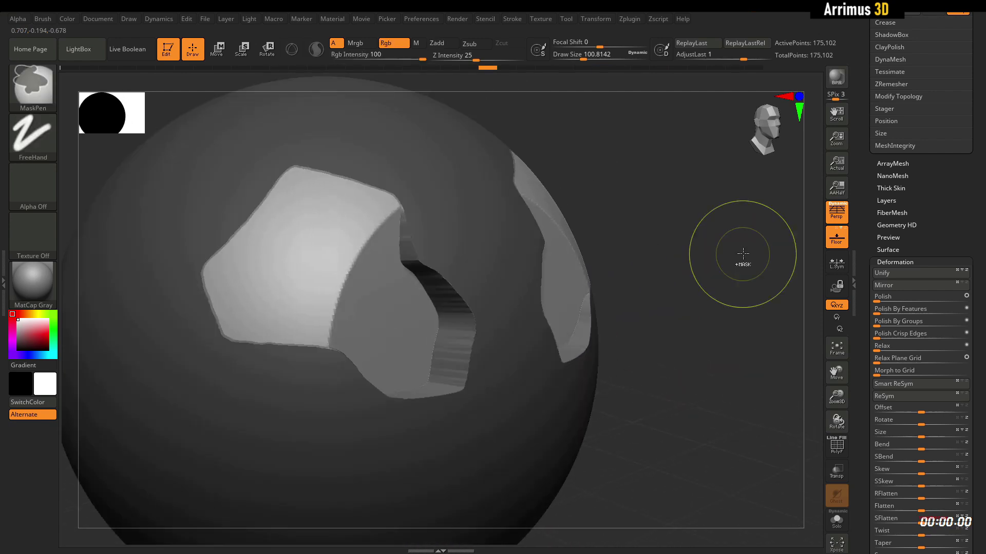
- Try scaling and rotating the unmasked shape with the Transpose line, undoing each attempt
{"action": "key", "text": "w"}
{"action": "left_click_drag", "start_coordinate": [715, 255], "coordinate": [388, 255]}
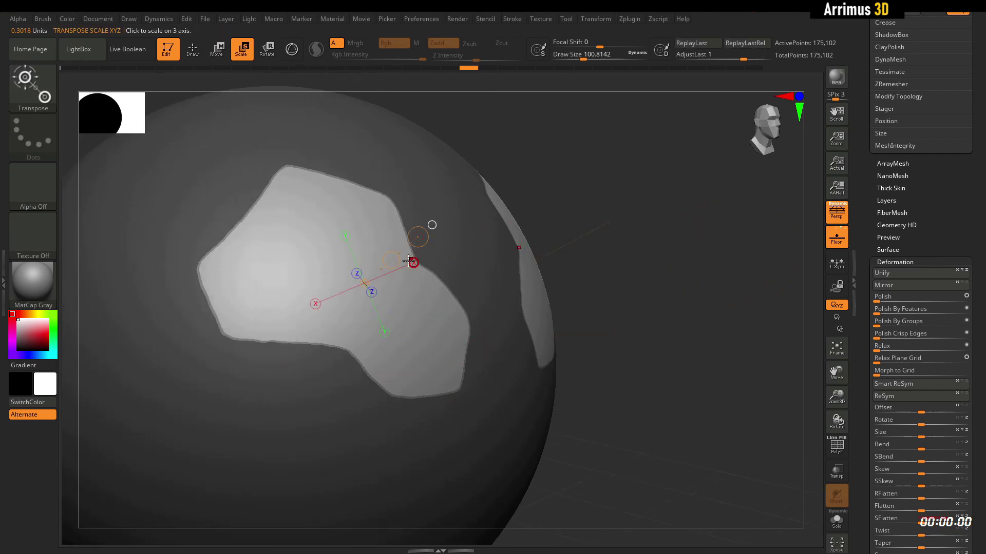
{"action": "left_click_drag", "start_coordinate": [392, 259], "coordinate": [366, 300]}
{"action": "key", "text": "ctrl+z"}
{"action": "left_click_drag", "start_coordinate": [418, 237], "coordinate": [396, 190]}
{"action": "key", "text": "ctrl+z"}
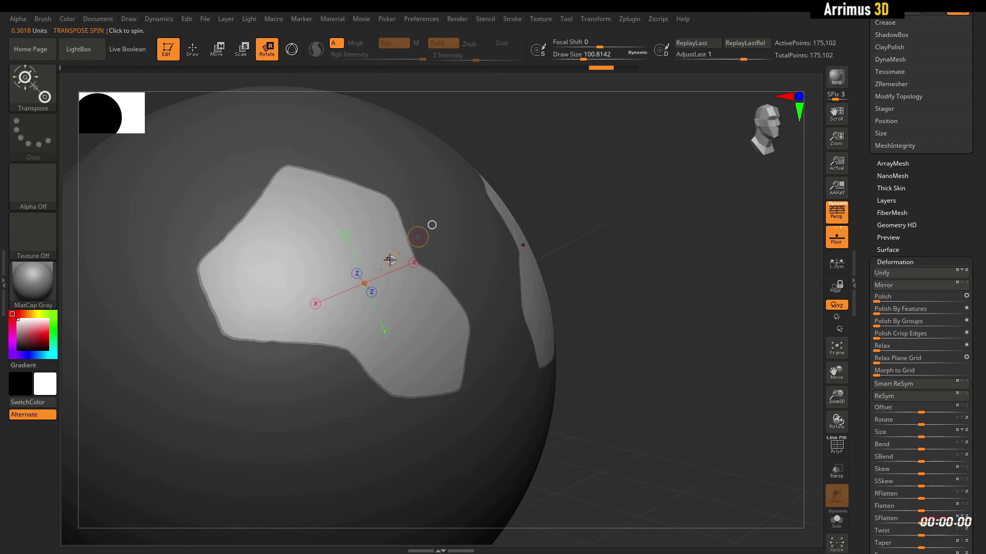
{"action": "left_click_drag", "start_coordinate": [390, 260], "coordinate": [611, 262]}
{"action": "key", "text": "ctrl+z"}
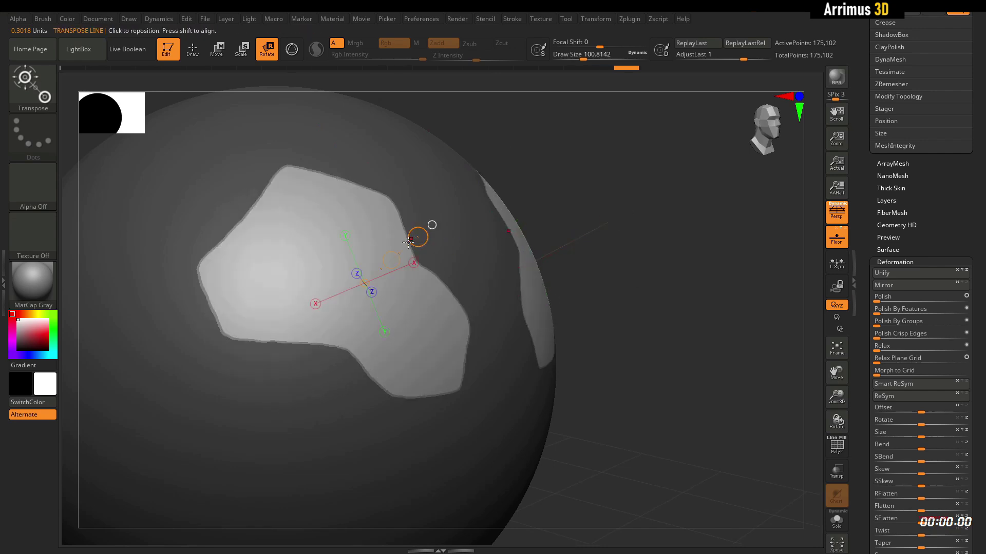
{"action": "left_click_drag", "start_coordinate": [417, 238], "coordinate": [372, 271]}
{"action": "key", "text": "ctrl+z"}
- Push the unmasked shape into the sphere with the Transpose move line and clear the mask
{"action": "key", "text": "w"}
{"action": "left_click_drag", "start_coordinate": [662, 252], "coordinate": [539, 216]}
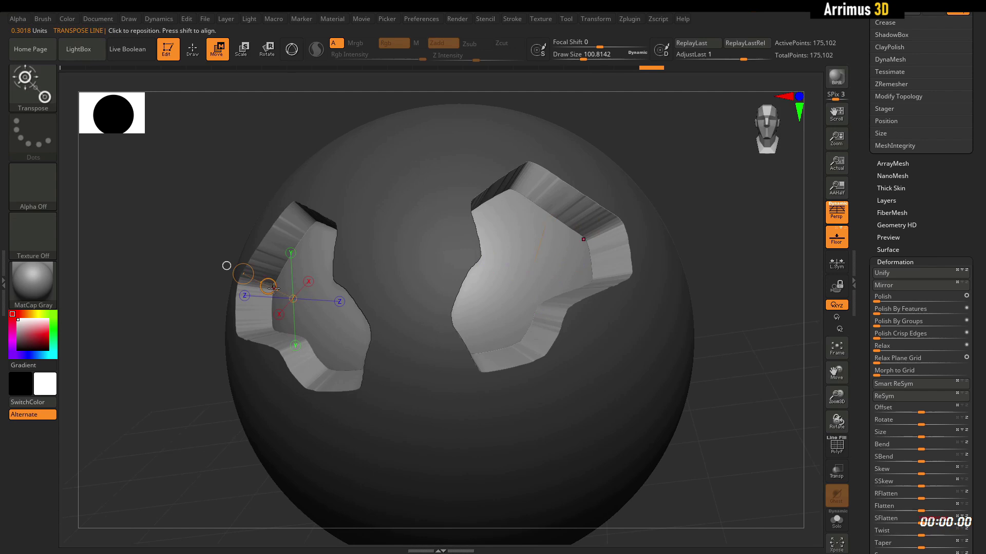
{"action": "left_click_drag", "start_coordinate": [267, 286], "coordinate": [253, 288]}
{"action": "right_click_drag", "start_coordinate": [251, 281], "coordinate": [305, 276]}
{"action": "left_click_drag", "start_coordinate": [332, 287], "coordinate": [312, 288]}
{"action": "key", "text": "q"}
{"action": "right_click_drag", "start_coordinate": [460, 275], "coordinate": [401, 280]}
{"action": "left_click_drag", "start_coordinate": [669, 177], "coordinate": [684, 194], "text": "ctrl"}
{"action": "right_click_drag", "start_coordinate": [686, 196], "coordinate": [730, 237]}
{"action": "right_click_drag", "start_coordinate": [730, 237], "coordinate": [768, 261], "text": "ctrl"}
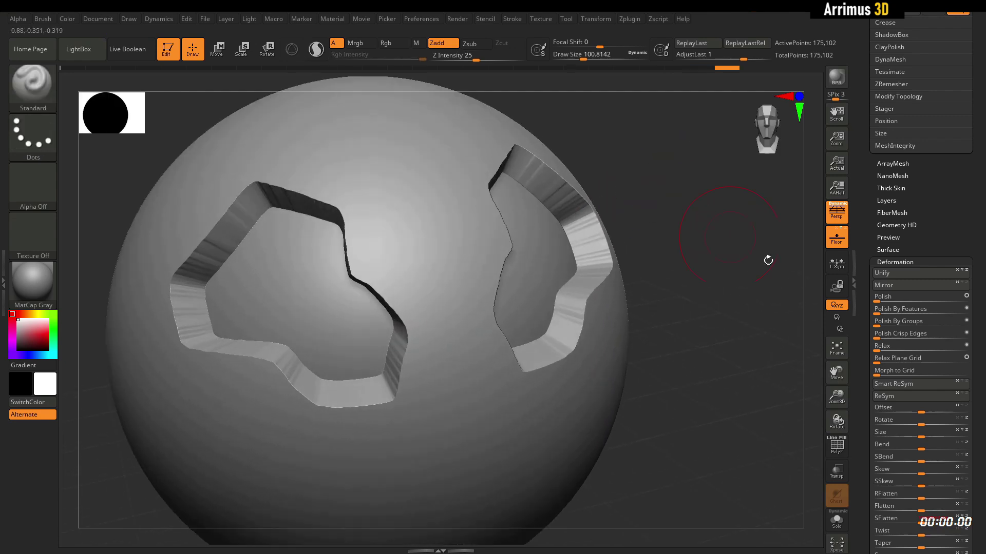
{"action": "right_click_drag", "start_coordinate": [730, 303], "coordinate": [814, 304], "text": "alt"}
- Polish the recess edges, comparing the Polish By Groups and Polish By Features deformations
{"action": "key", "text": "ctrl+z"}
{"action": "left_click_drag", "start_coordinate": [881, 320], "coordinate": [888, 322]}
{"action": "right_click_drag", "start_coordinate": [775, 340], "coordinate": [773, 343]}
{"action": "key", "text": "ctrl+z"}
{"action": "left_click", "coordinate": [912, 311]}
{"action": "right_click_drag", "start_coordinate": [760, 291], "coordinate": [748, 290]}
{"action": "key", "text": "ctrl+z"}
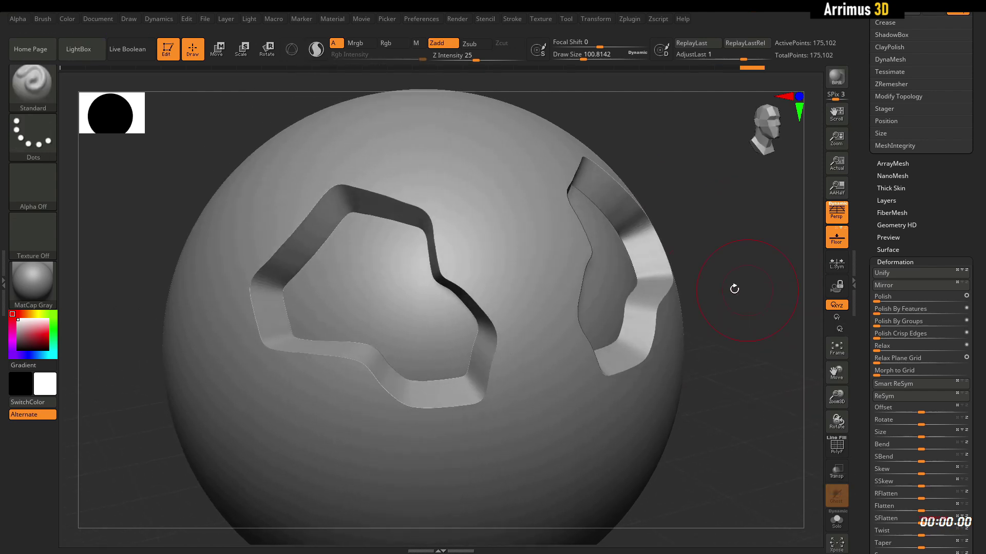
- Display the polyframe and examine the topology of the green wall polygroup around the recess
{"action": "key", "text": "shift+f"}
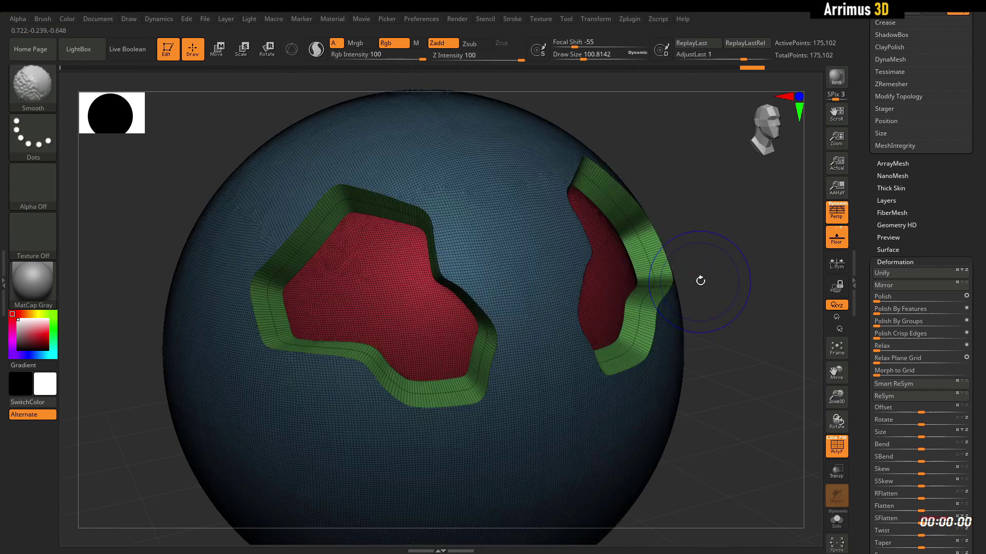
{"action": "key", "text": "shift+f"}
{"action": "mouse_move", "coordinate": [737, 242]}
{"action": "left_mouse_down"}
{"action": "mouse_move", "coordinate": [739, 211]}
{"action": "mouse_move", "coordinate": [604, 163]}
{"action": "mouse_move", "coordinate": [604, 142]}
{"action": "left_mouse_up"}
{"action": "left_click_drag", "start_coordinate": [875, 207], "coordinate": [875, 272]}
{"action": "key", "text": "shift+f"}
{"action": "left_click_drag", "start_coordinate": [436, 152], "coordinate": [418, 258]}
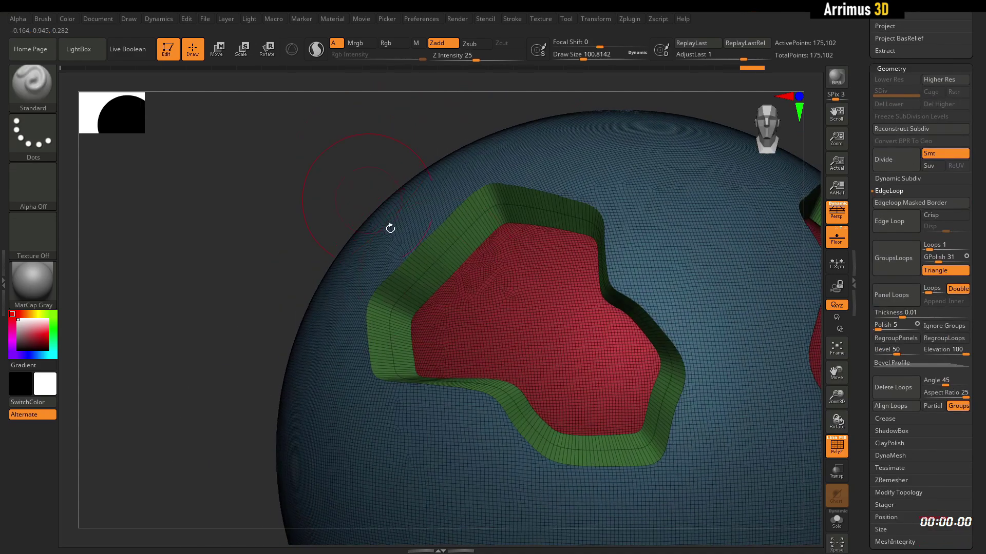
{"action": "scroll", "coordinate": [359, 168], "scroll_direction": "up", "scroll_amount": 4}
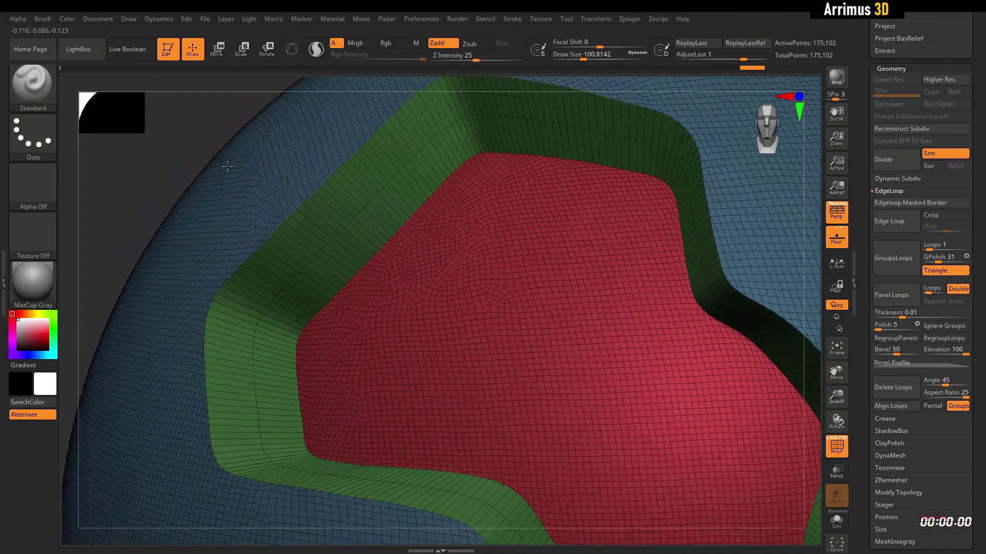
{"action": "left_click_drag", "start_coordinate": [227, 166], "coordinate": [285, 227], "text": "alt"}
- Select the ZModeler brush at a draw size of about 33 and insert an edge loop along the recess wall
{"action": "key", "text": "b"}
{"action": "key", "text": "z"}
{"action": "key", "text": "m"}
{"action": "key", "text": "s"}
{"action": "left_click_drag", "start_coordinate": [405, 280], "coordinate": [392, 277]}
{"action": "right_click_drag", "start_coordinate": [243, 147], "coordinate": [278, 205], "text": "ctrl"}
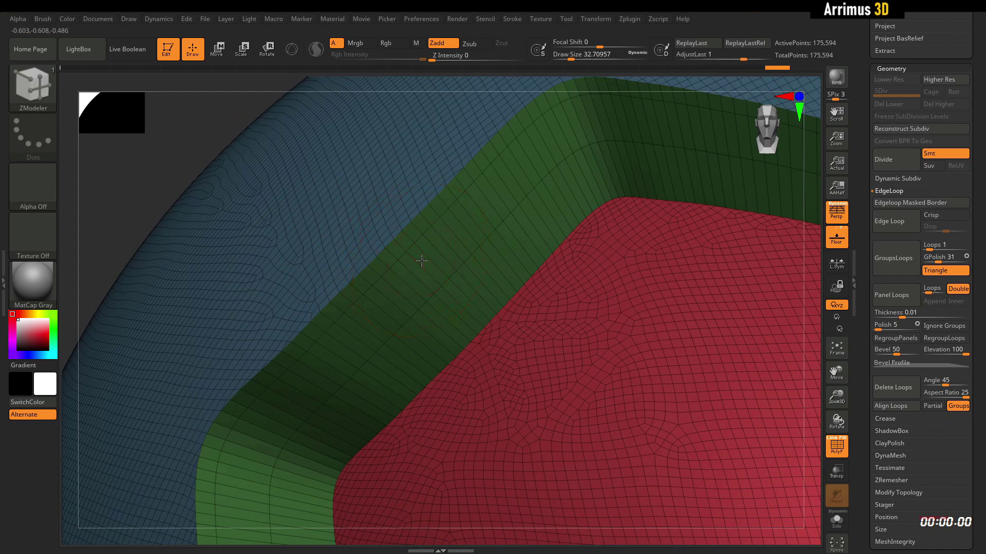
- Set ZModeler's QMesh polygon action to target a polyloop and extrude the narrow loop along the recess wall
{"action": "key", "text": "space"}
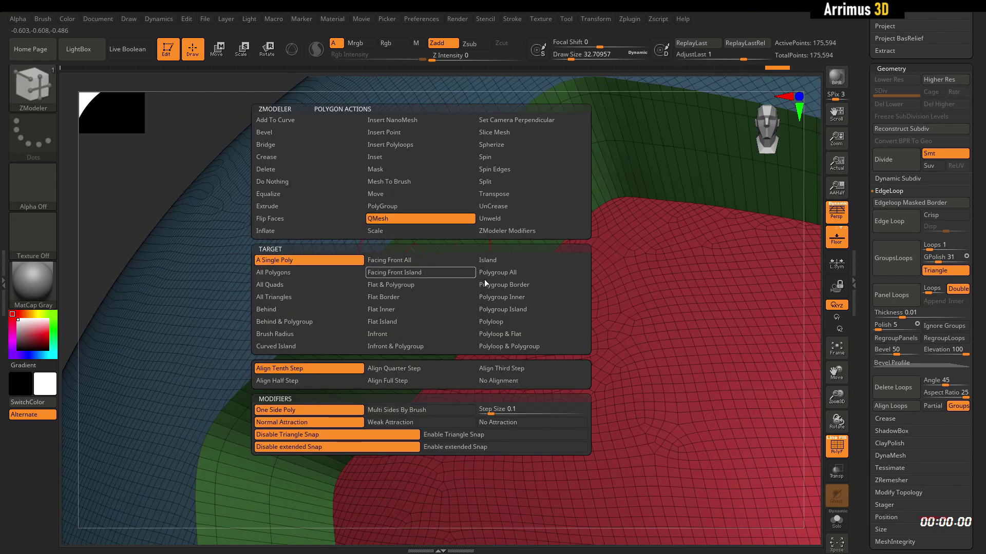
{"action": "left_click", "coordinate": [507, 321]}
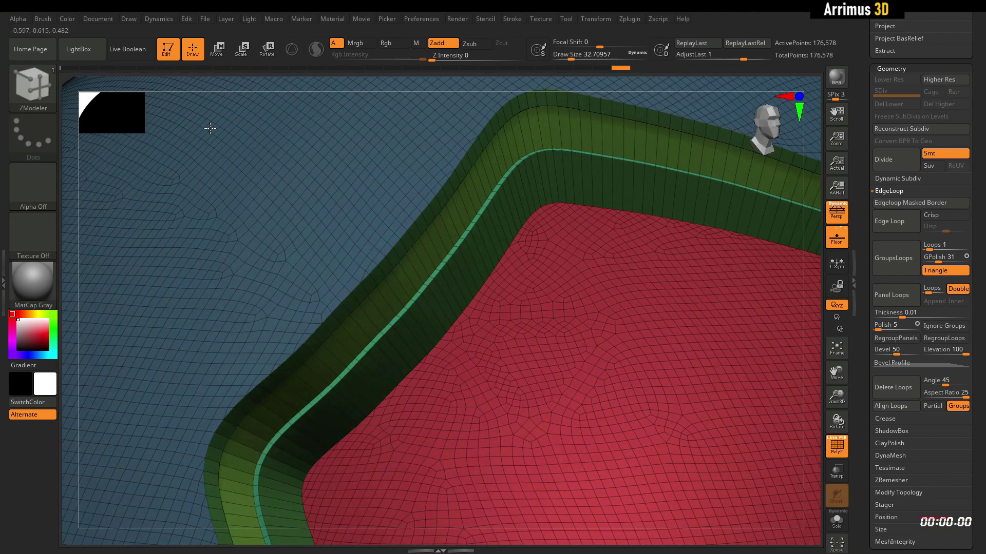
{"action": "key", "text": "ctrl+z"}
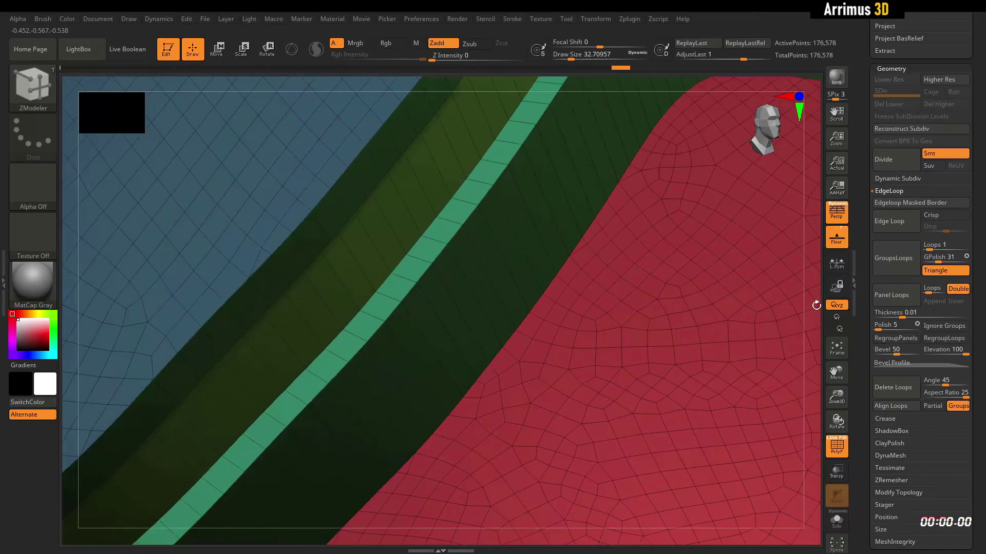
{"action": "left_click_drag", "start_coordinate": [816, 305], "coordinate": [790, 114], "text": "alt"}
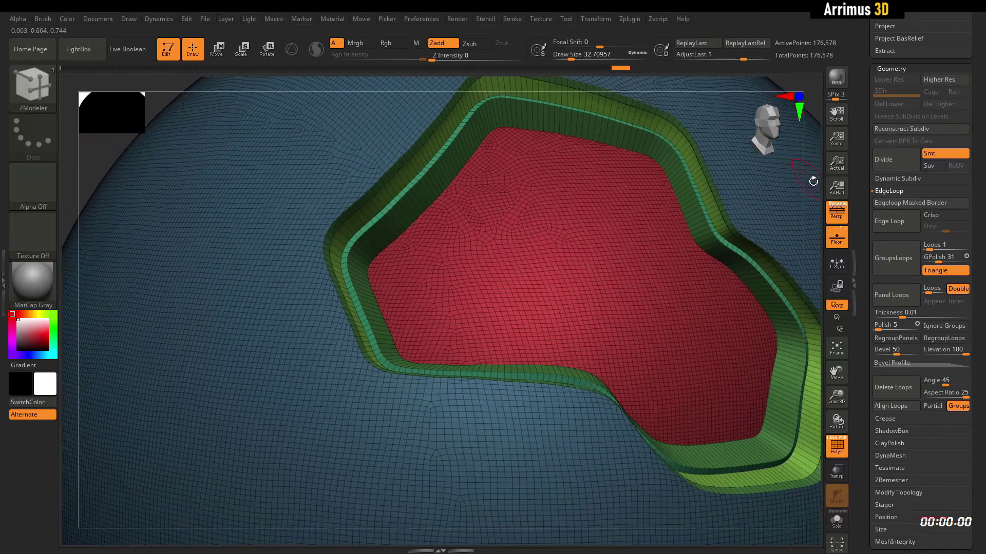
{"action": "left_click_drag", "start_coordinate": [814, 180], "coordinate": [871, 167]}
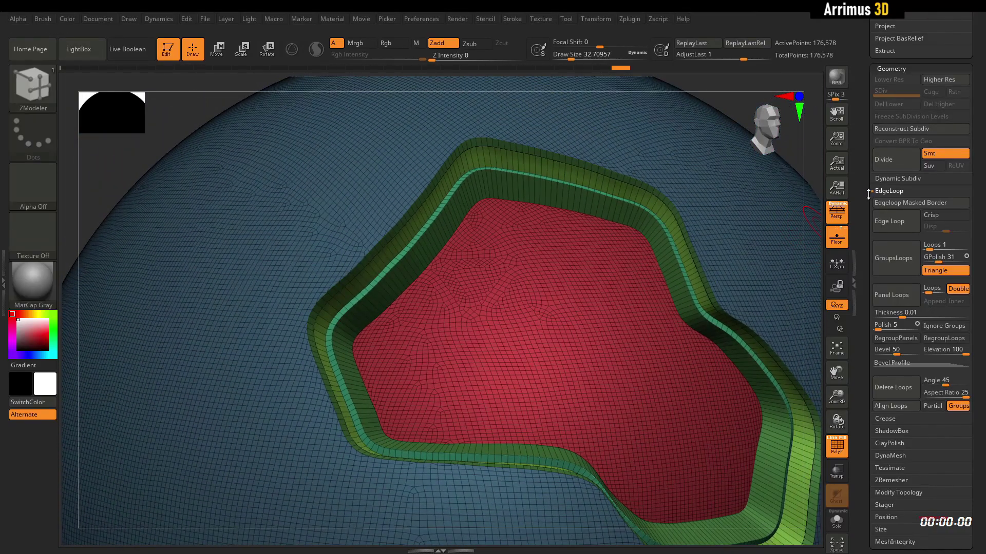
- Remesh the sphere with ZRemesher, using KeepGroups, Adapt off, AdaptiveSize 18 and a target polygons count of about 2
{"action": "scroll", "coordinate": [867, 194], "scroll_direction": "down", "scroll_amount": 5}
{"action": "left_click", "coordinate": [891, 215]}
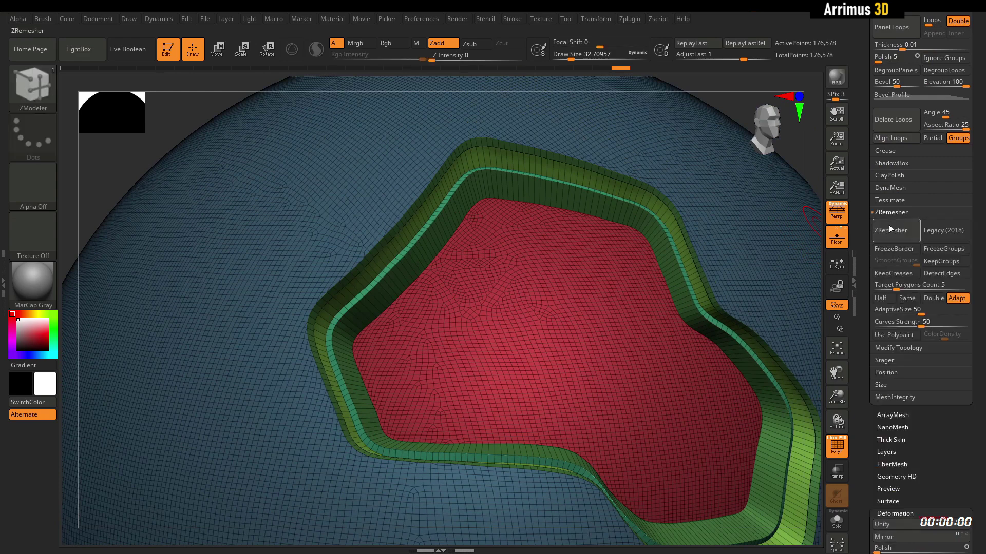
{"action": "left_click", "coordinate": [941, 261]}
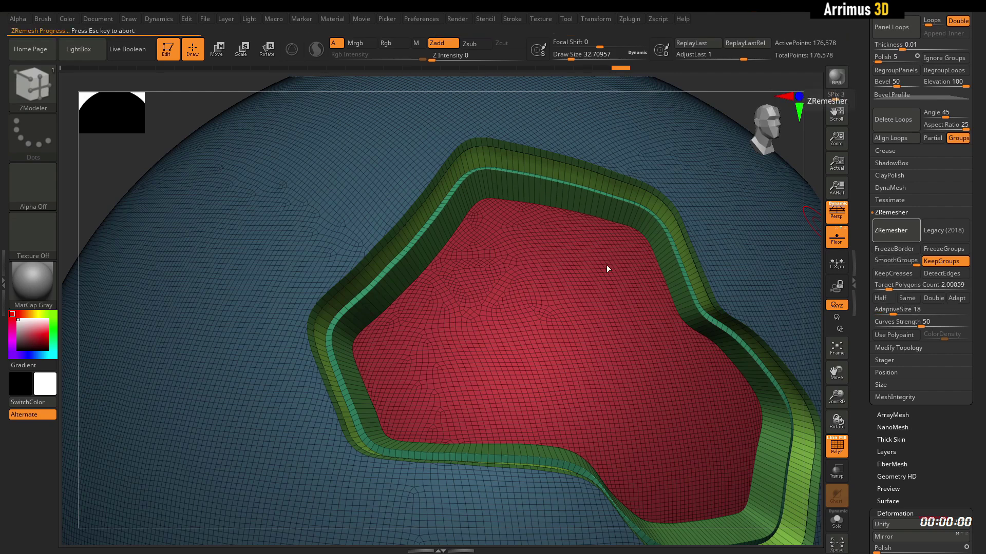
- Extrude the lower polyloop along the recess wall with ZModeler's QMesh
{"action": "left_click_drag", "start_coordinate": [735, 103], "coordinate": [740, 154], "text": "alt"}
{"action": "left_click_drag", "start_coordinate": [816, 223], "coordinate": [792, 218], "text": "alt"}
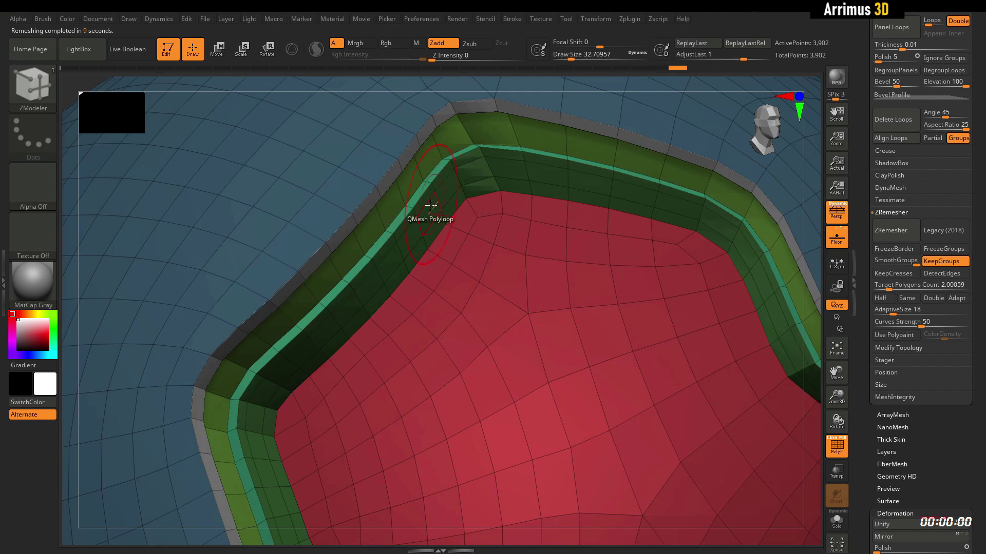
{"action": "left_click", "coordinate": [434, 207]}
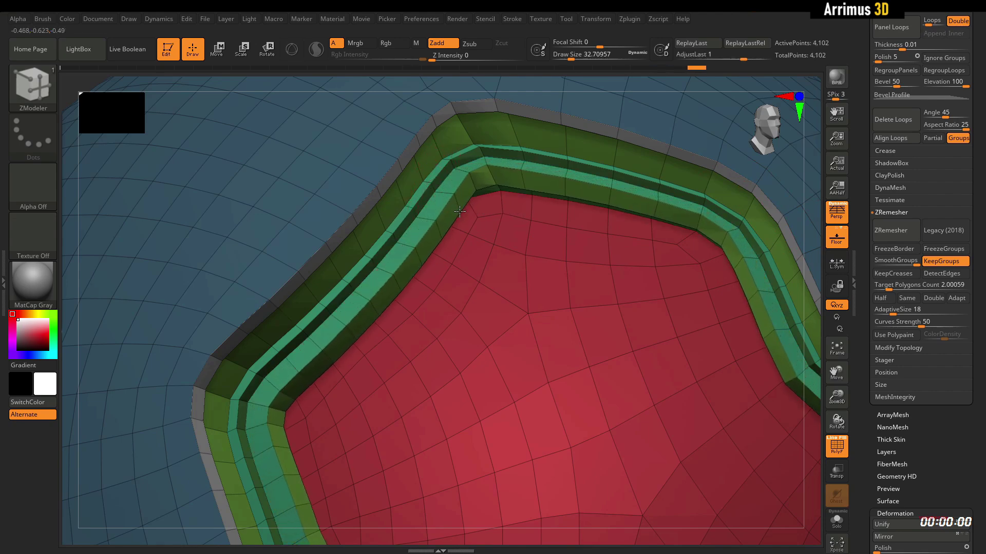
- Preview the whole remeshed sphere with Dynamic Subdiv smoothing and the polyframe hidden, and restore the unsmoothed polyframe view
{"action": "left_click_drag", "start_coordinate": [808, 283], "coordinate": [872, 198], "text": "alt"}
{"action": "left_click", "coordinate": [904, 125]}
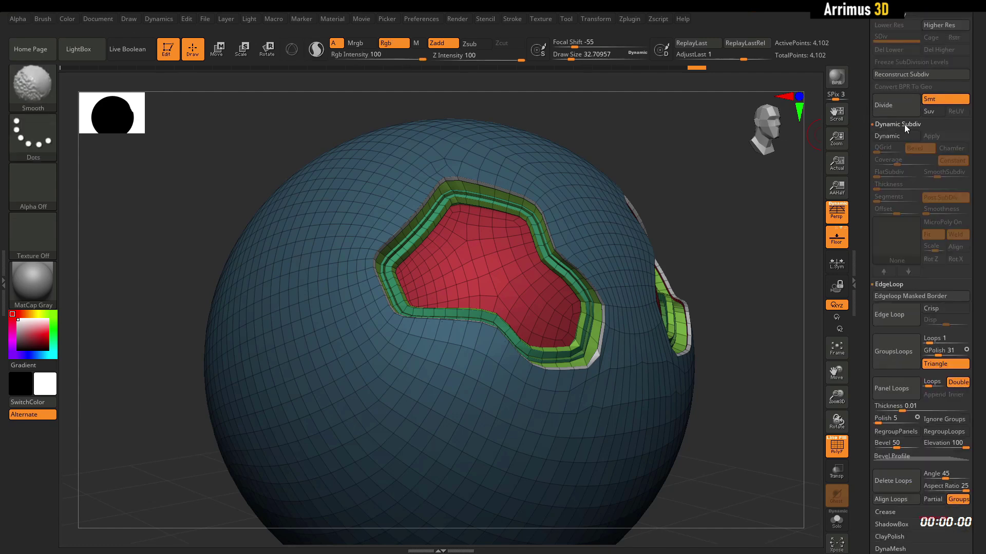
{"action": "left_click", "coordinate": [896, 136]}
{"action": "key", "text": "shift+f"}
{"action": "left_click_drag", "start_coordinate": [744, 176], "coordinate": [773, 216]}
{"action": "key", "text": "shift+f"}
{"action": "left_click", "coordinate": [890, 136]}
- Mark strips of polygons on the outer surface around the recess, extrude them outward with QMesh, and preview the smoothed result
{"action": "mouse_move", "coordinate": [510, 331]}
{"action": "left_mouse_down", "text": "alt"}
{"action": "mouse_move", "coordinate": [457, 220]}
{"action": "mouse_move", "coordinate": [355, 177]}
{"action": "left_mouse_up", "text": "alt"}
{"action": "left_click_drag", "start_coordinate": [512, 243], "coordinate": [497, 218], "text": "alt"}
{"action": "left_click_drag", "start_coordinate": [662, 109], "coordinate": [706, 110]}
{"action": "left_click_drag", "start_coordinate": [499, 227], "coordinate": [510, 198]}
{"action": "right_click_drag", "start_coordinate": [693, 195], "coordinate": [689, 169], "text": "ctrl"}
{"action": "key", "text": "d"}
{"action": "key", "text": "shift+f"}
{"action": "key", "text": "shift+d"}
{"action": "key", "text": "shift+f"}
- Mark a four-sided panel and neighbouring patches of polygons above the recess and extrude them outward with QMesh
{"action": "left_click_drag", "start_coordinate": [730, 189], "coordinate": [301, 164]}
{"action": "left_click", "coordinate": [516, 180]}
{"action": "key", "text": "space"}
{"action": "left_click", "coordinate": [251, 262]}
{"action": "mouse_move", "coordinate": [124, 221]}
{"action": "left_mouse_down", "text": "alt"}
{"action": "mouse_move", "coordinate": [165, 209]}
{"action": "mouse_move", "coordinate": [169, 236]}
{"action": "left_mouse_up", "text": "alt"}
{"action": "mouse_move", "coordinate": [409, 391]}
{"action": "left_mouse_down", "text": "alt"}
{"action": "mouse_move", "coordinate": [461, 308]}
{"action": "mouse_move", "coordinate": [389, 282]}
{"action": "mouse_move", "coordinate": [339, 339]}
{"action": "left_mouse_up", "text": "alt"}
{"action": "left_click", "coordinate": [490, 278], "text": "alt"}
{"action": "right_click_drag", "start_coordinate": [475, 282], "coordinate": [402, 267]}
{"action": "left_click_drag", "start_coordinate": [403, 266], "coordinate": [407, 254]}
{"action": "right_click_drag", "start_coordinate": [407, 255], "coordinate": [516, 228], "text": "ctrl"}
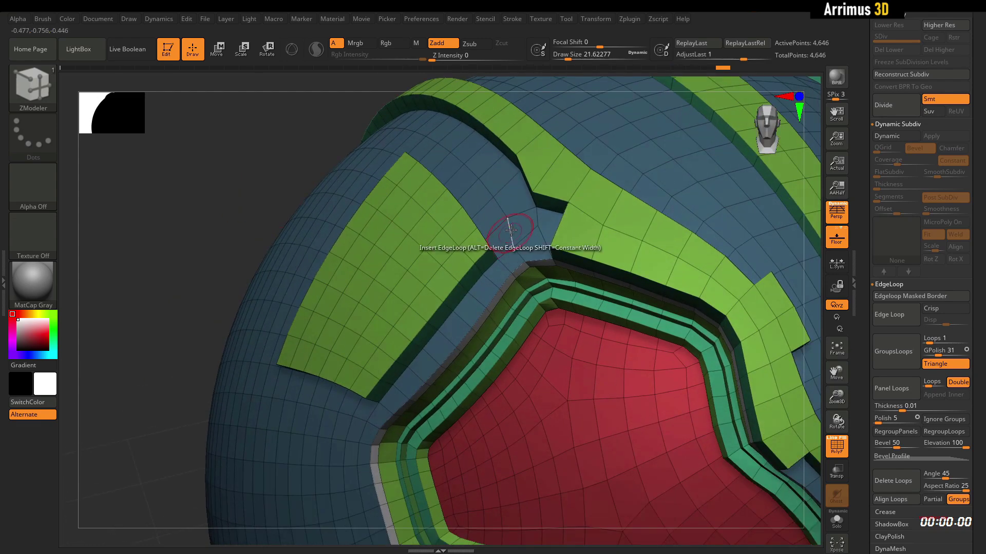
- Inset the blue outer surface beside the raised panels with ZModeler's Inset polygon action targeting the polygroup island
{"action": "key", "text": "space"}
{"action": "left_click", "coordinate": [622, 309]}
{"action": "left_click", "coordinate": [487, 158]}
{"action": "left_click", "coordinate": [623, 309]}
{"action": "left_click_drag", "start_coordinate": [518, 218], "coordinate": [507, 200]}
{"action": "key", "text": "ctrl+z"}
{"action": "key", "text": "space"}
{"action": "left_click", "coordinate": [501, 398]}
{"action": "left_click", "coordinate": [504, 209]}
- Extrude the inset side surface outward as one polygroup island
{"action": "key", "text": "space"}
{"action": "left_click", "coordinate": [369, 205]}
{"action": "left_click_drag", "start_coordinate": [506, 199], "coordinate": [491, 172]}
- Inspect the raised side surface and its panel edges with Dynamic Subdiv smoothing and the polyframe hidden
{"action": "key", "text": "shift+f"}
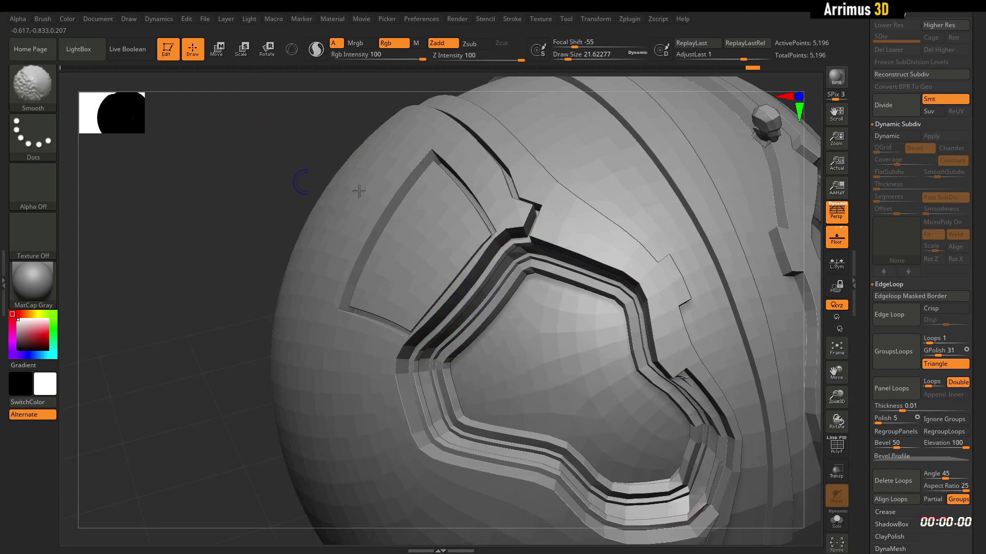
{"action": "key", "text": "d"}
{"action": "left_click_drag", "start_coordinate": [734, 141], "coordinate": [685, 261], "text": "alt"}
{"action": "key", "text": "shift+f"}
{"action": "key", "text": "shift+f"}
{"action": "left_click_drag", "start_coordinate": [721, 304], "coordinate": [703, 360]}
{"action": "key", "text": "shift+f"}
{"action": "key", "text": "shift+d"}
- Mark two short bands of polygons on the cheek surface below the recess and give them their own polygroup
{"action": "left_click_drag", "start_coordinate": [499, 374], "coordinate": [487, 393], "text": "alt"}
{"action": "left_click_drag", "start_coordinate": [754, 370], "coordinate": [793, 344]}
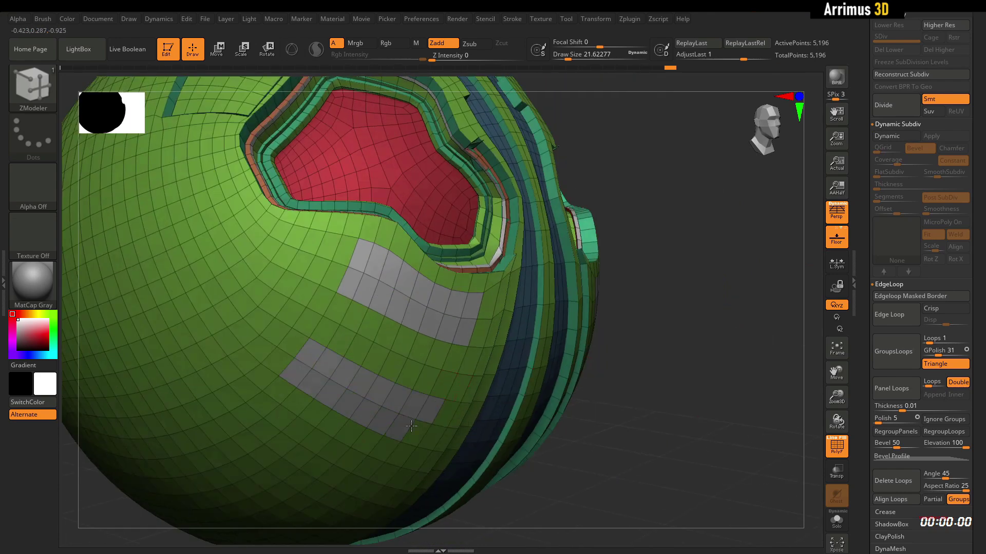
{"action": "key", "text": "space"}
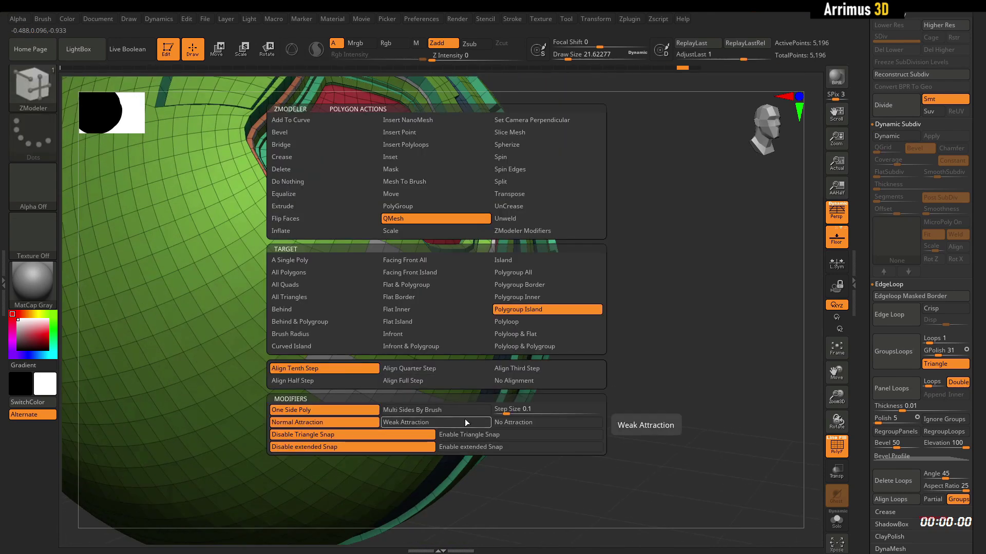
{"action": "left_click_drag", "start_coordinate": [708, 354], "coordinate": [734, 349]}
{"action": "left_click_drag", "start_coordinate": [444, 295], "coordinate": [454, 303]}
{"action": "left_click_drag", "start_coordinate": [704, 349], "coordinate": [621, 364]}
{"action": "key", "text": "space"}
{"action": "left_click", "coordinate": [446, 209]}
{"action": "left_click", "coordinate": [538, 296]}
{"action": "left_click", "coordinate": [445, 300]}
{"action": "left_click", "coordinate": [405, 379]}
- Extrude both cheek bands outward, targeting the polygroup island with QMesh
{"action": "key", "text": "space"}
{"action": "left_click", "coordinate": [416, 230]}
{"action": "left_click", "coordinate": [536, 310]}
{"action": "left_click_drag", "start_coordinate": [382, 265], "coordinate": [362, 273]}
{"action": "left_click_drag", "start_coordinate": [329, 363], "coordinate": [308, 370]}
- Preview the raised cheek bands with Dynamic Subdiv smoothing and without the polyframe
{"action": "left_click_drag", "start_coordinate": [718, 308], "coordinate": [719, 246]}
{"action": "left_click", "coordinate": [894, 138]}
{"action": "key", "text": "shift+f"}
{"action": "left_click_drag", "start_coordinate": [749, 246], "coordinate": [755, 214]}
{"action": "key", "text": "shift+d"}
{"action": "key", "text": "shift+f"}
- Mark the front ends of both cheek bands and inset them with the Inset action on the polygroup island
{"action": "left_click_drag", "start_coordinate": [424, 264], "coordinate": [380, 290], "text": "alt"}
{"action": "left_click_drag", "start_coordinate": [363, 400], "coordinate": [354, 414], "text": "alt"}
{"action": "key", "text": "space"}
{"action": "left_click", "coordinate": [345, 157]}
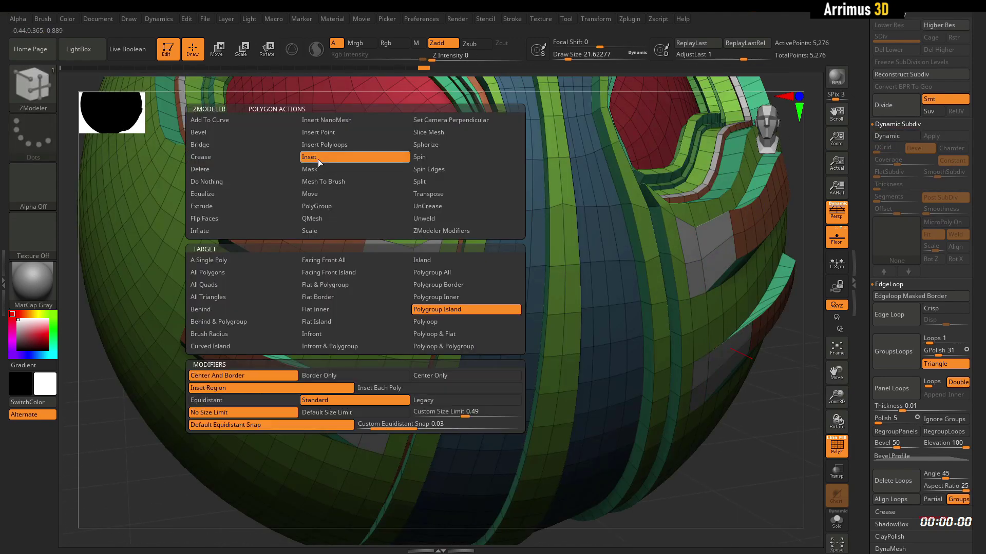
{"action": "left_click_drag", "start_coordinate": [384, 269], "coordinate": [396, 280]}
- Switch the polygon action to QMesh and extrude the inset panels at the front of both cheek bands
{"action": "key", "text": "space"}
{"action": "left_click", "coordinate": [386, 219]}
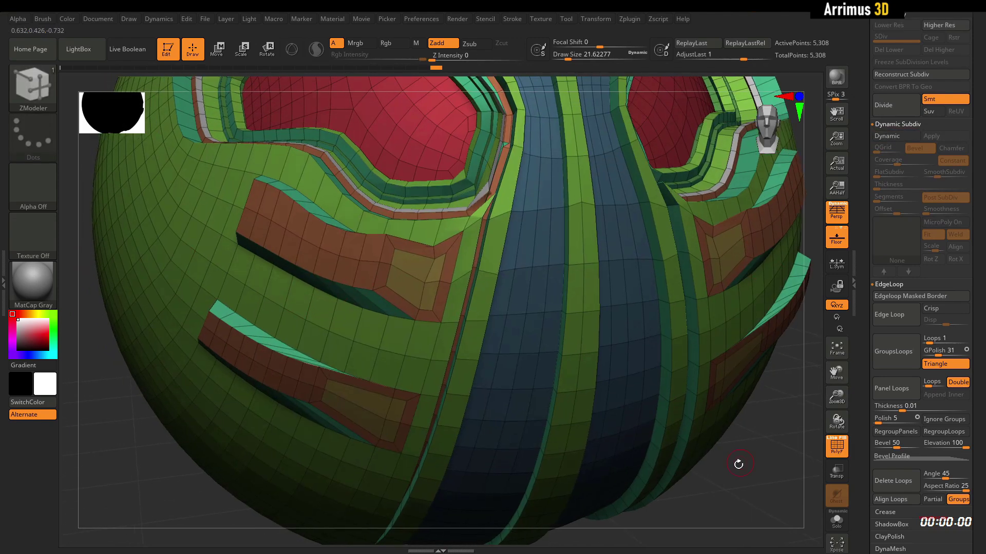
{"action": "left_click_drag", "start_coordinate": [734, 474], "coordinate": [775, 470]}
{"action": "left_click_drag", "start_coordinate": [416, 275], "coordinate": [418, 290]}
{"action": "left_click", "coordinate": [347, 421]}
- Examine the front panels of the cheek bands, comparing the smoothed preview with the polyframe view
{"action": "key", "text": "shift+f"}
{"action": "key", "text": "d"}
{"action": "key", "text": "f"}
{"action": "mouse_move", "coordinate": [748, 266]}
{"action": "left_mouse_down"}
{"action": "mouse_move", "coordinate": [722, 257]}
{"action": "mouse_move", "coordinate": [711, 174]}
{"action": "left_mouse_up"}
{"action": "key", "text": "shift+d"}
{"action": "key", "text": "shift+f"}
{"action": "mouse_move", "coordinate": [504, 269]}
{"action": "left_mouse_down", "text": "alt"}
{"action": "mouse_move", "coordinate": [505, 238]}
{"action": "mouse_move", "coordinate": [455, 238]}
{"action": "left_mouse_up", "text": "alt"}
{"action": "key", "text": "d"}
{"action": "key", "text": "shift+f"}
{"action": "key", "text": "shift+d"}
{"action": "key", "text": "shift+f"}
- Mark further strips of polygons on the outer surface and extrude them with QMesh
{"action": "mouse_move", "coordinate": [737, 264]}
{"action": "left_mouse_down"}
{"action": "mouse_move", "coordinate": [760, 363]}
{"action": "mouse_move", "coordinate": [734, 293]}
{"action": "left_mouse_up"}
{"action": "left_click_drag", "start_coordinate": [390, 172], "coordinate": [330, 167], "text": "alt"}
{"action": "left_click_drag", "start_coordinate": [303, 262], "coordinate": [382, 273], "text": "alt"}
{"action": "left_click_drag", "start_coordinate": [375, 353], "coordinate": [288, 351], "text": "alt"}
{"action": "left_click_drag", "start_coordinate": [272, 420], "coordinate": [359, 432], "text": "alt"}
{"action": "left_click_drag", "start_coordinate": [760, 354], "coordinate": [785, 357]}
{"action": "left_click_drag", "start_coordinate": [377, 275], "coordinate": [366, 287]}
- Review the complete form with Dynamic Subdiv smoothing, and return to the unsmoothed mesh with its polyframe
{"action": "key", "text": "d"}
{"action": "key", "text": "shift+f"}
{"action": "left_click_drag", "start_coordinate": [777, 200], "coordinate": [780, 316], "text": "alt"}
{"action": "left_click", "coordinate": [888, 138]}
{"action": "key", "text": "shift+f"}
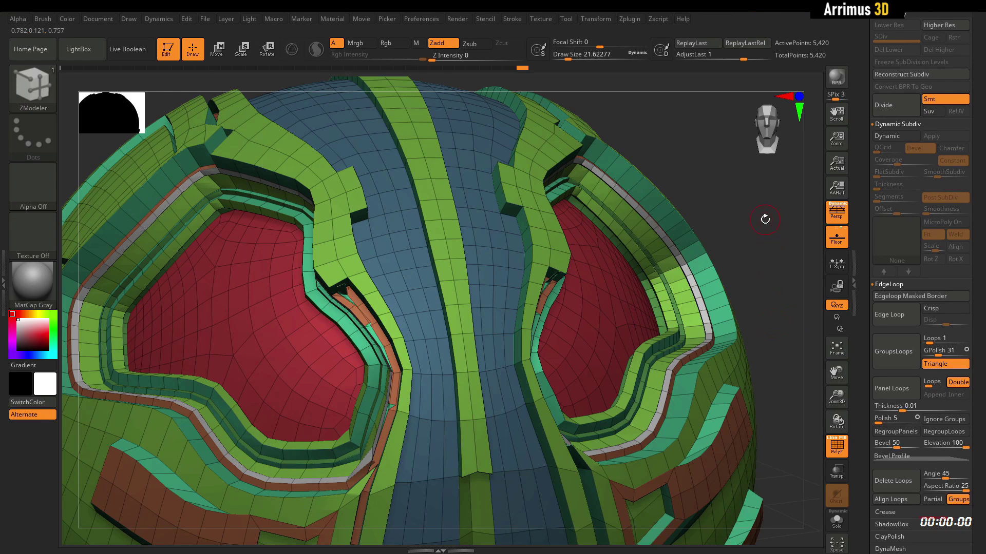